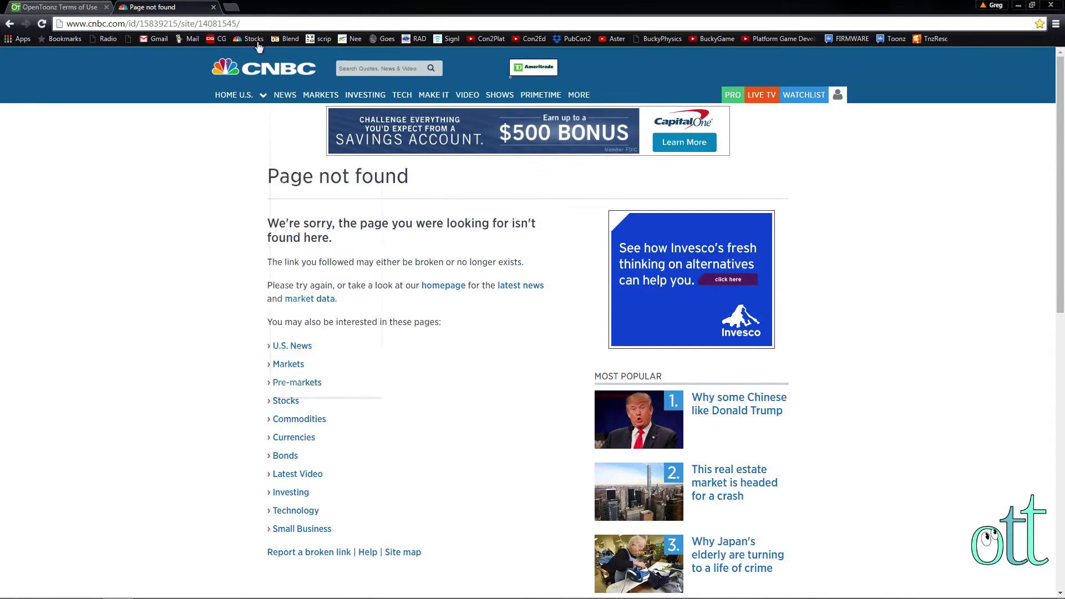
- Search Google for 'download OpenToonz' from the Chrome address bar
left_click(249, 25)
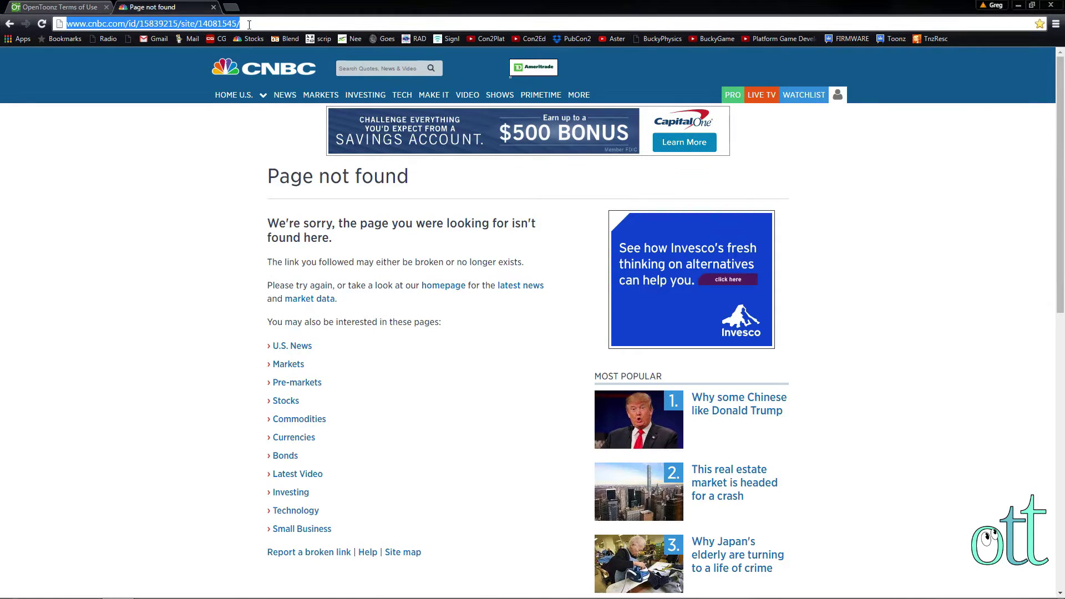
type("downloa")
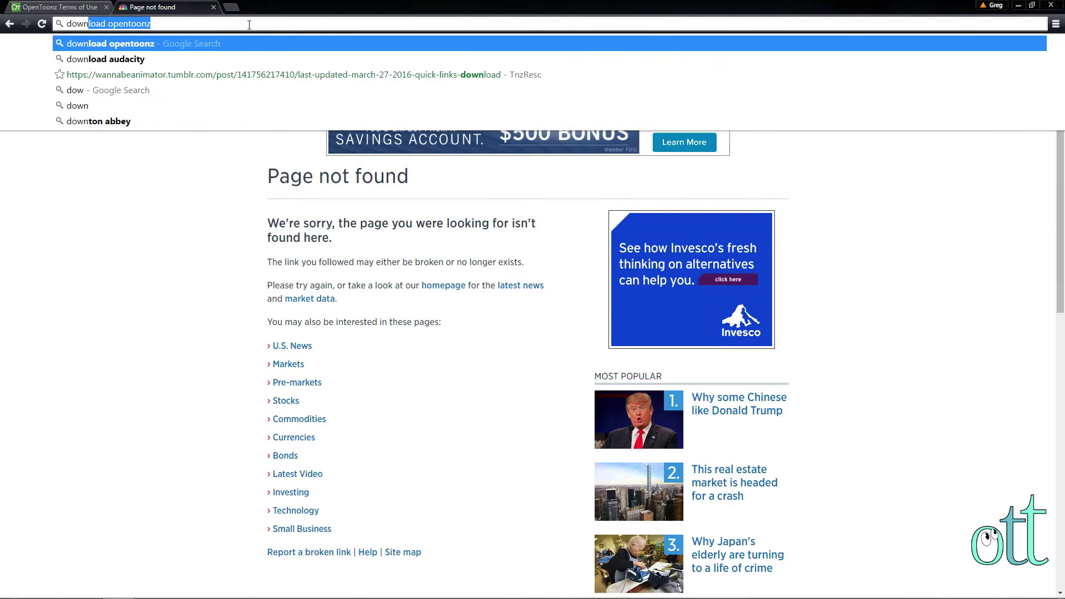
type("d O")
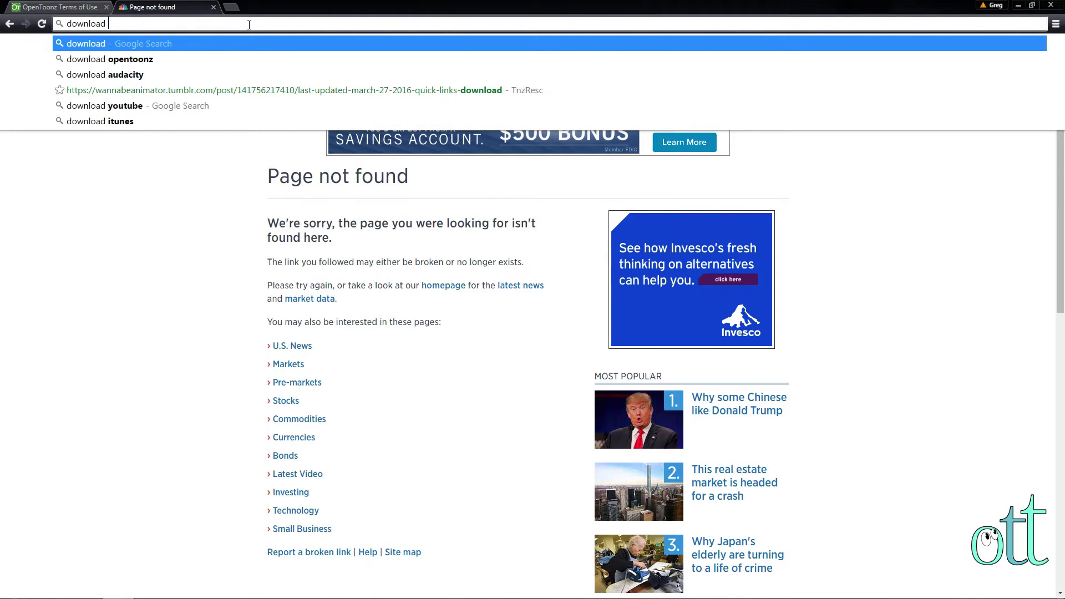
type("pen")
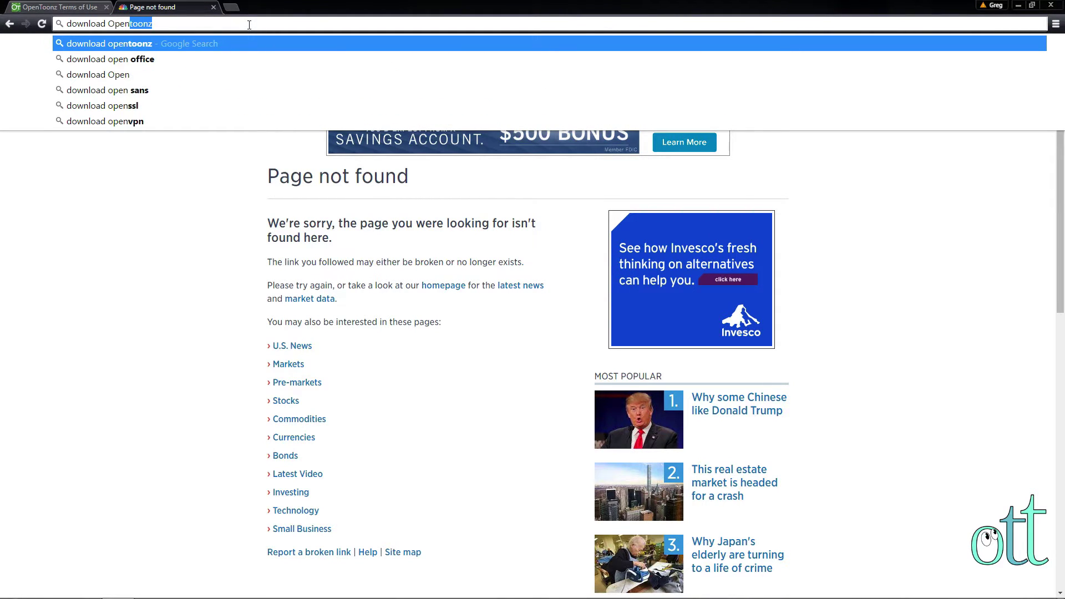
type("Toonz")
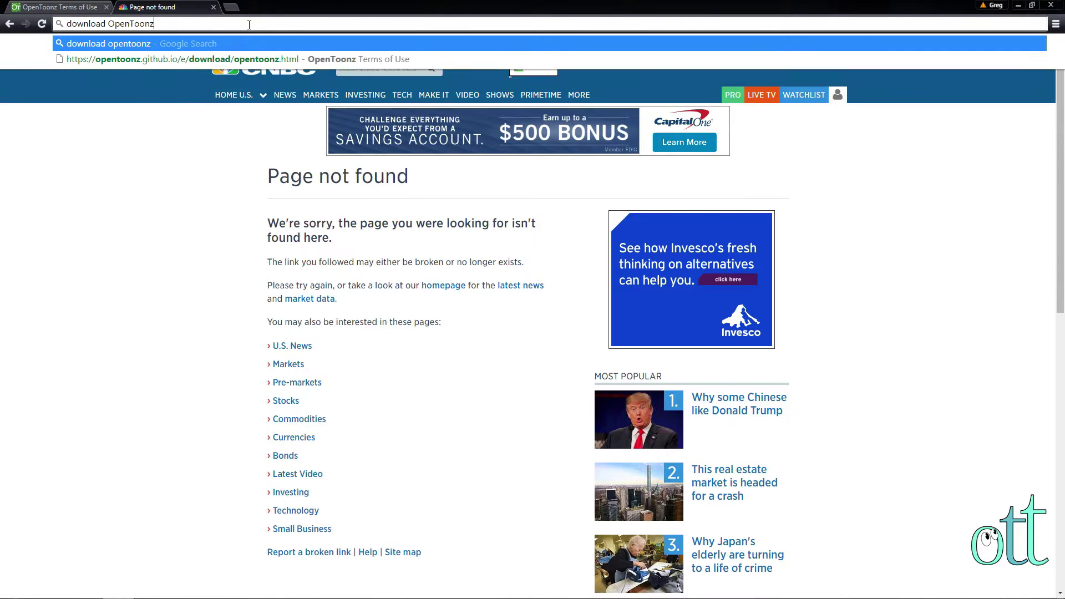
key("Return")
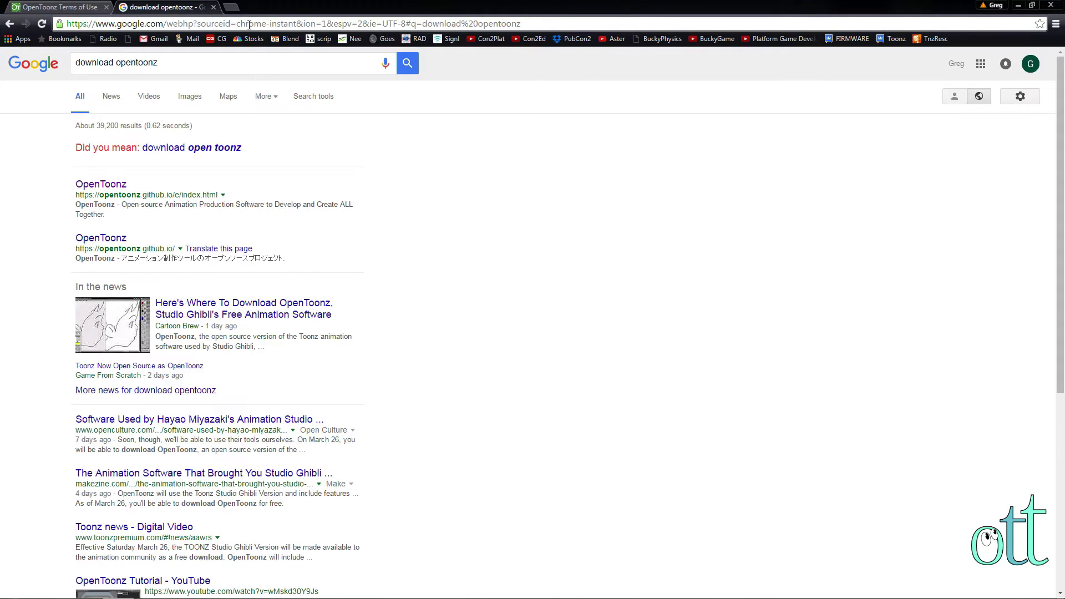
- Open the official OpenToonz site from the results and scroll down to its download section
left_click(107, 189)
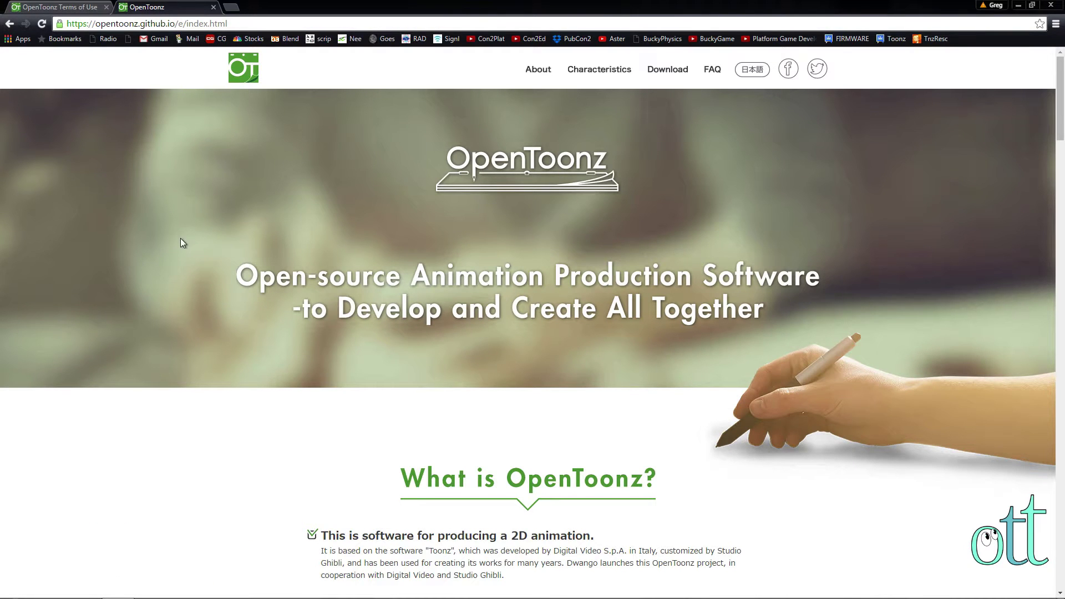
scroll(181, 239, "down", 6)
scroll(183, 243, "down", 7)
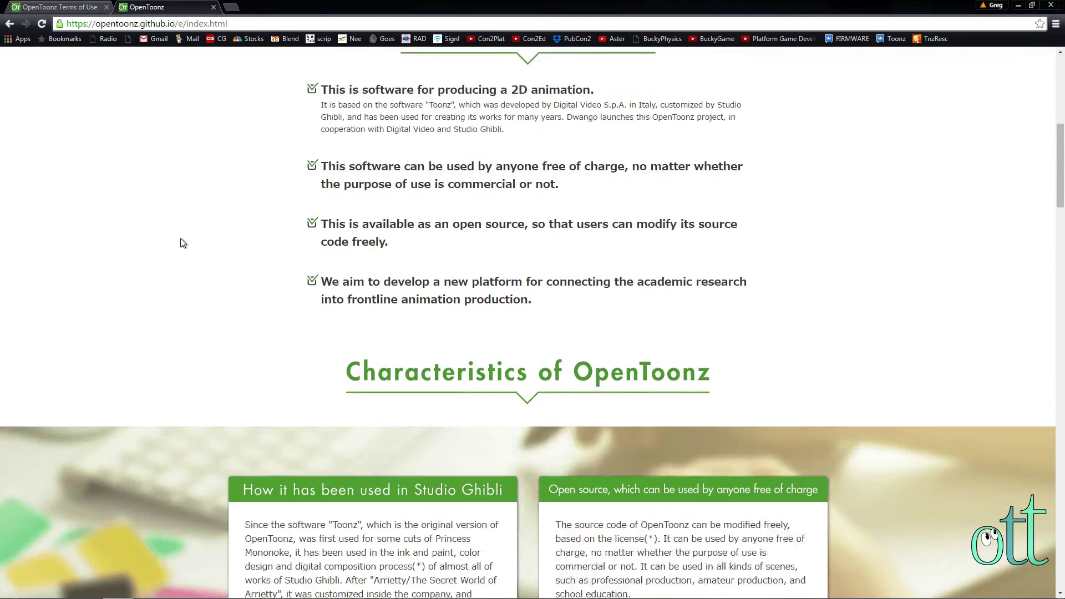
scroll(183, 243, "down", 8)
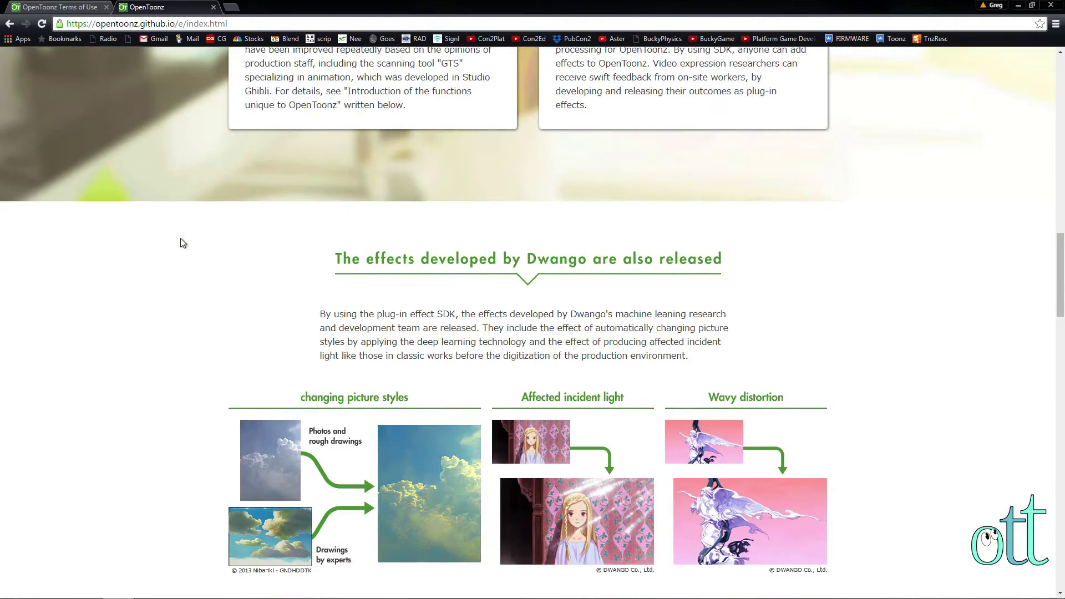
scroll(183, 243, "down", 9)
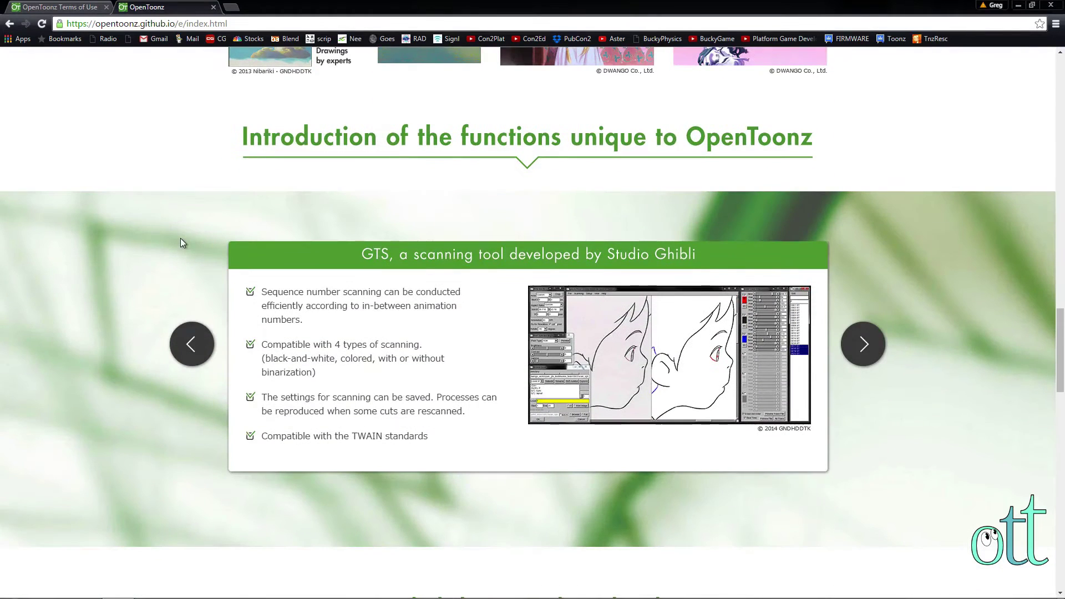
scroll(181, 242, "down", 3)
scroll(181, 240, "down", 4)
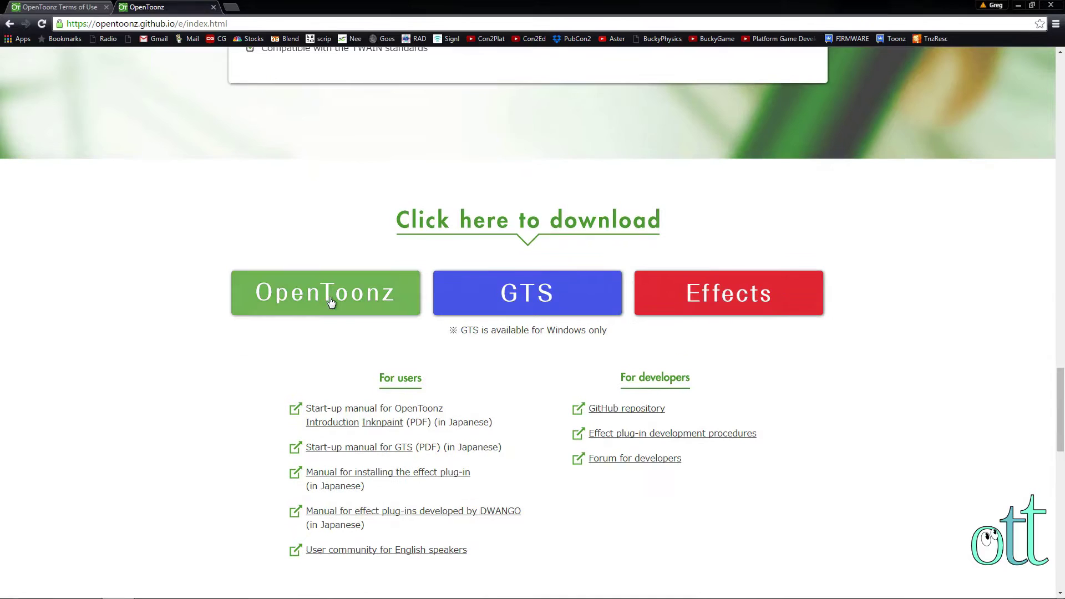
- Go to the Terms of Use page and download the Windows installer OpenToonzSetup.1.0.1 (2).exe
left_click(331, 301)
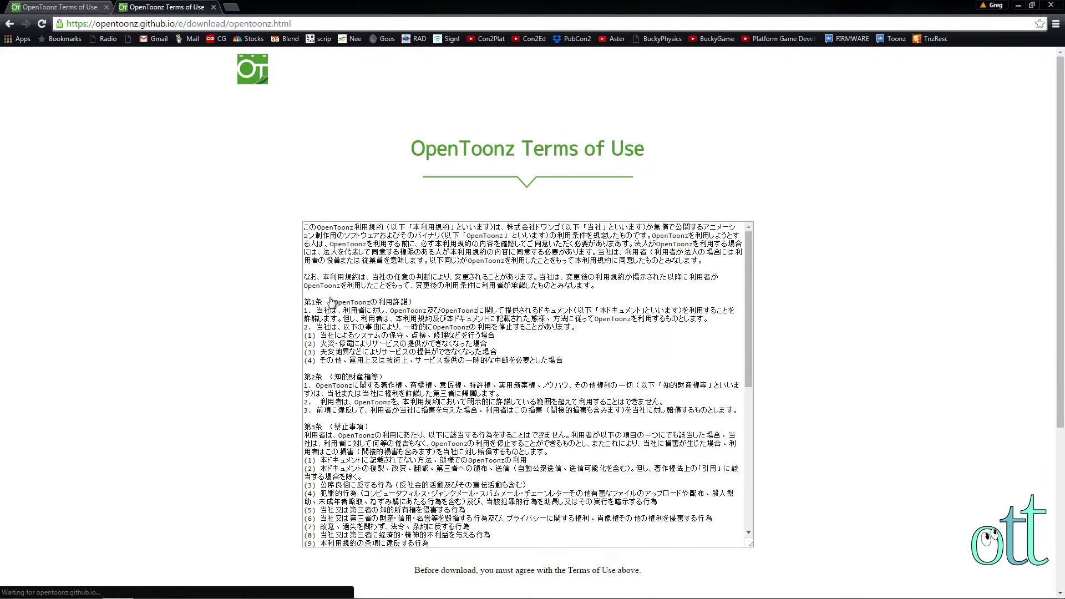
scroll(332, 297, "down", 8)
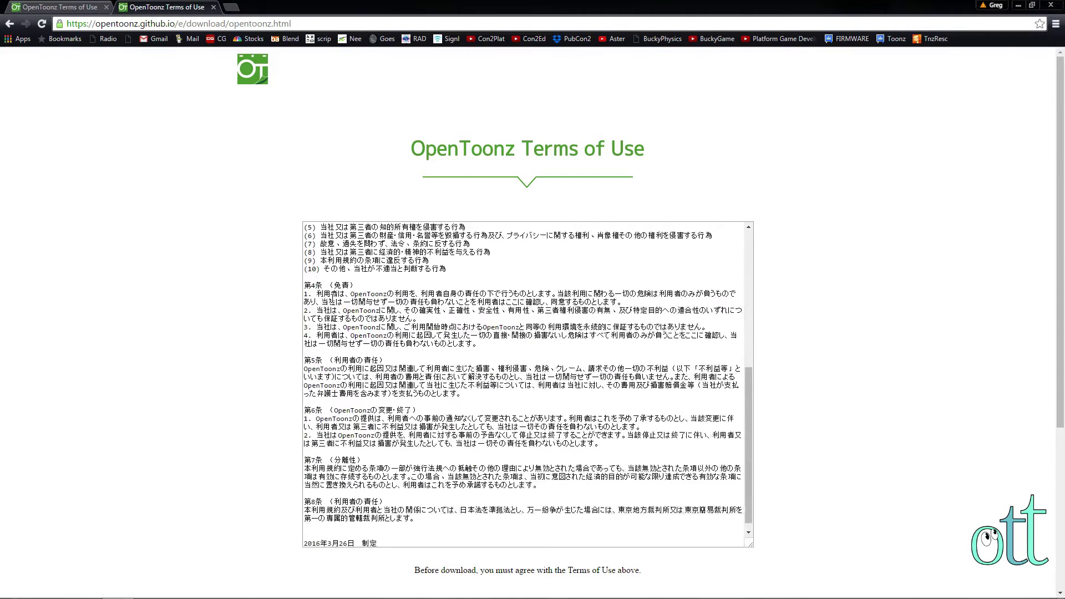
scroll(342, 383, "down", 2)
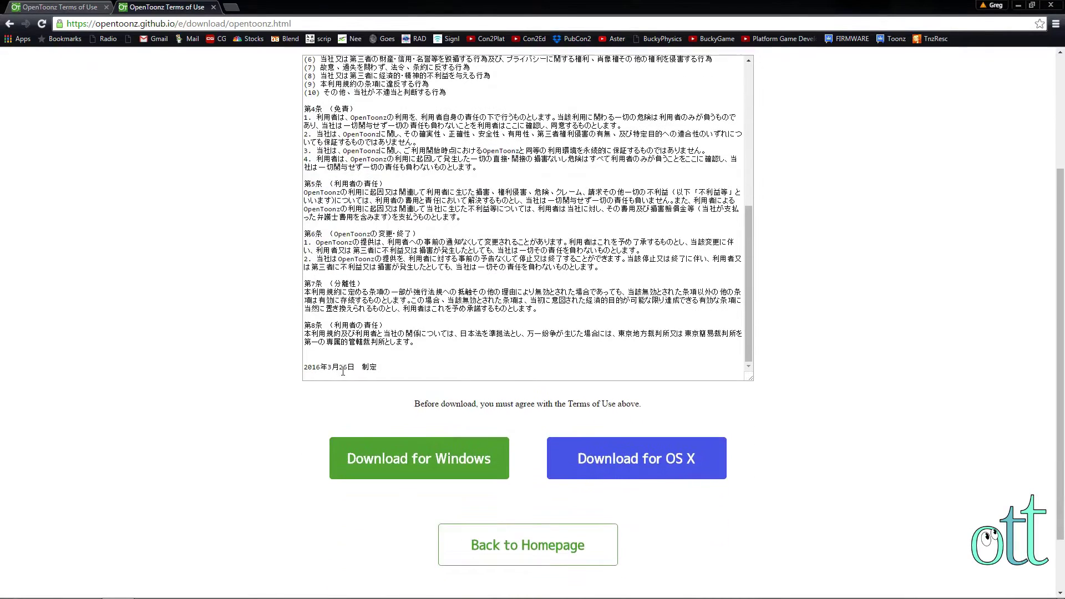
left_click(391, 458)
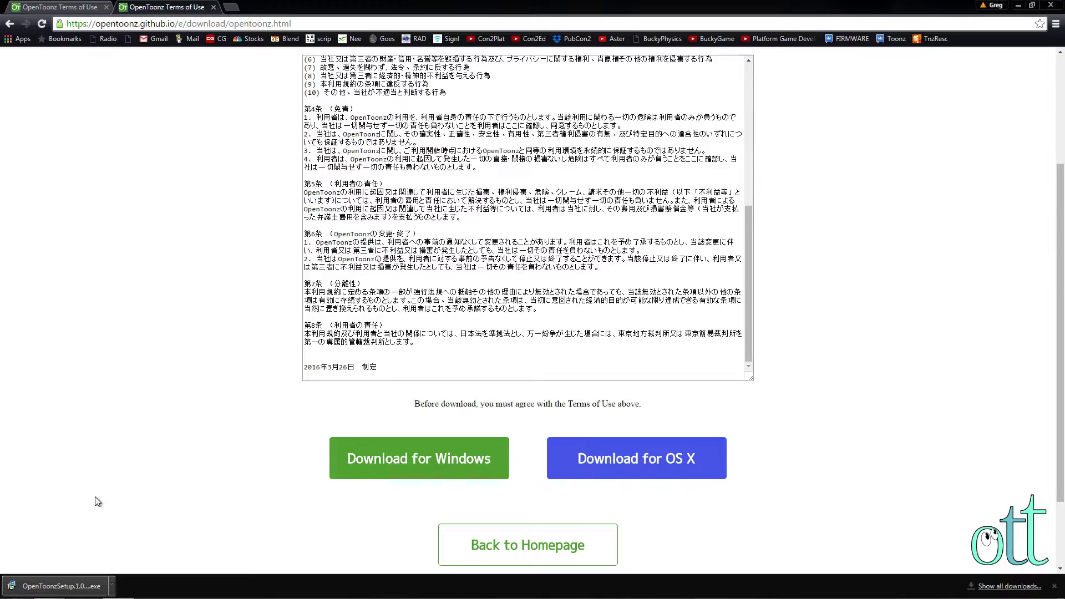
left_click(103, 593)
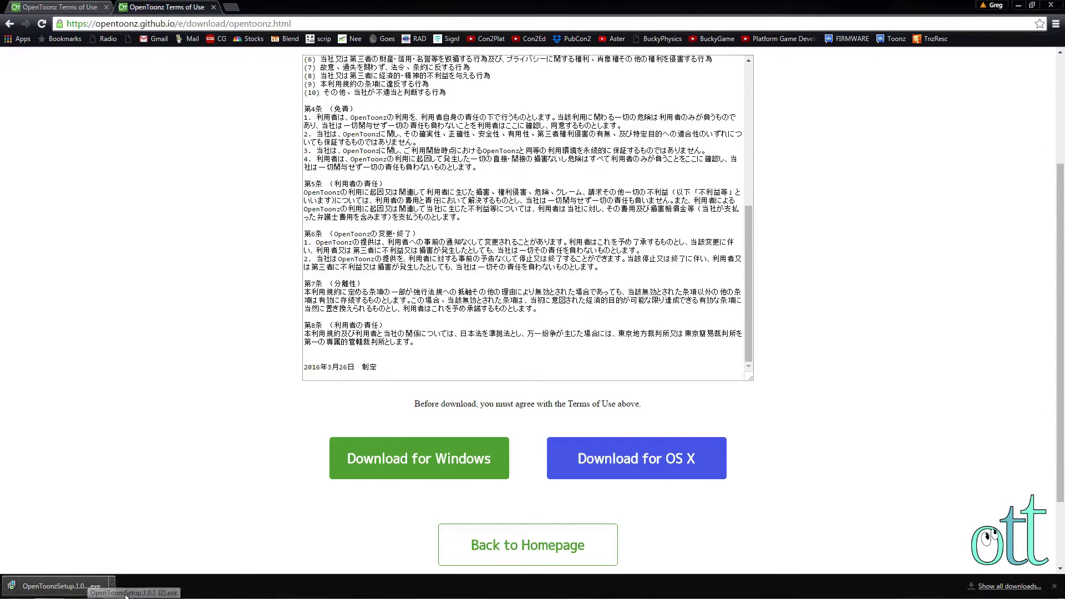
- Launch the downloaded installer, allow it to make changes, choose English and accept the licence
left_click(71, 587)
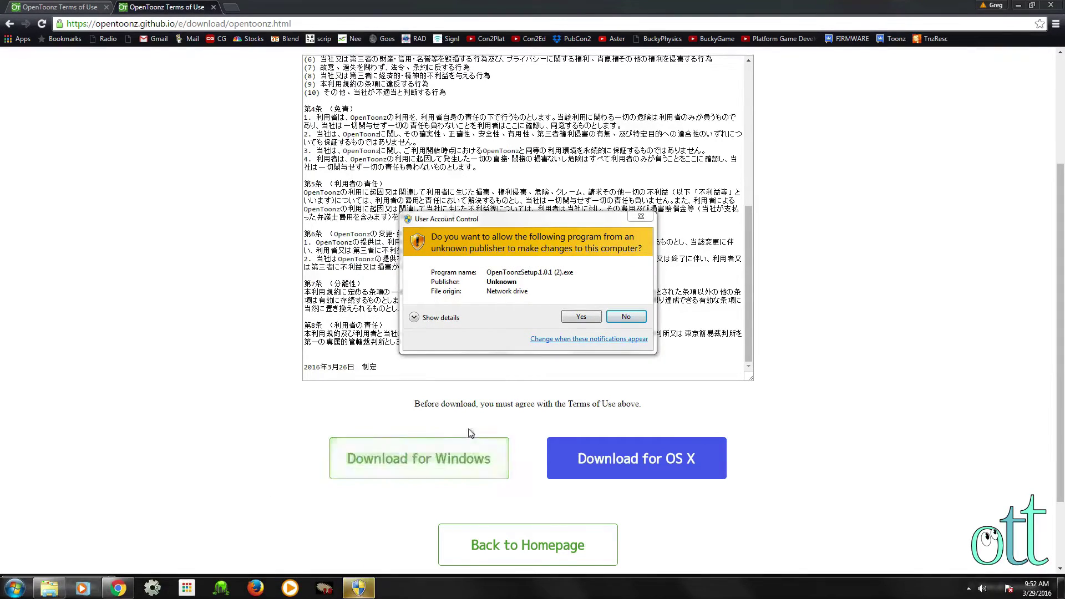
left_click(578, 315)
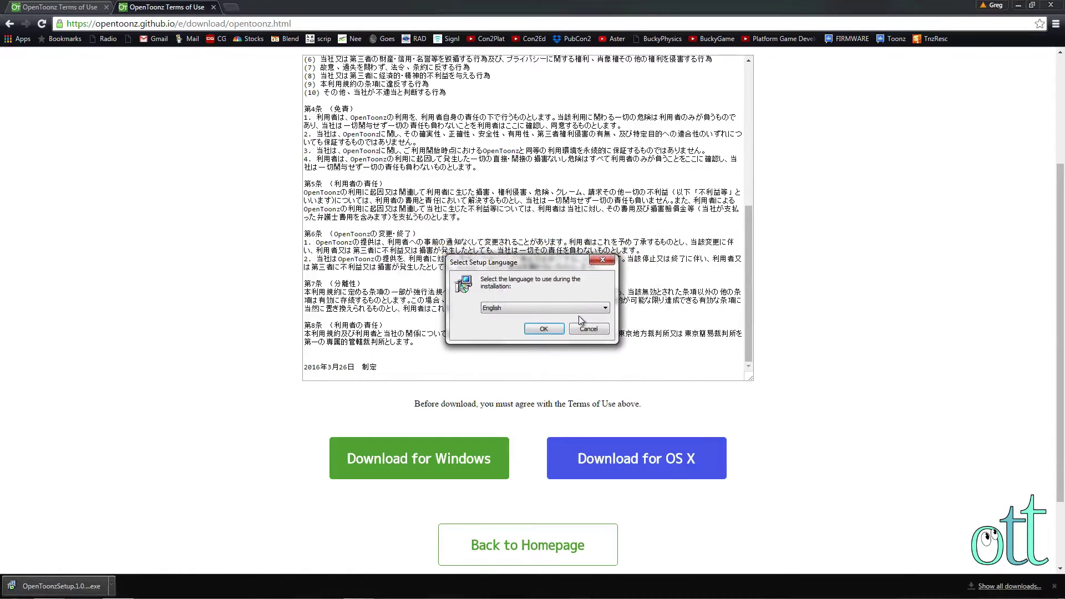
left_click(543, 329)
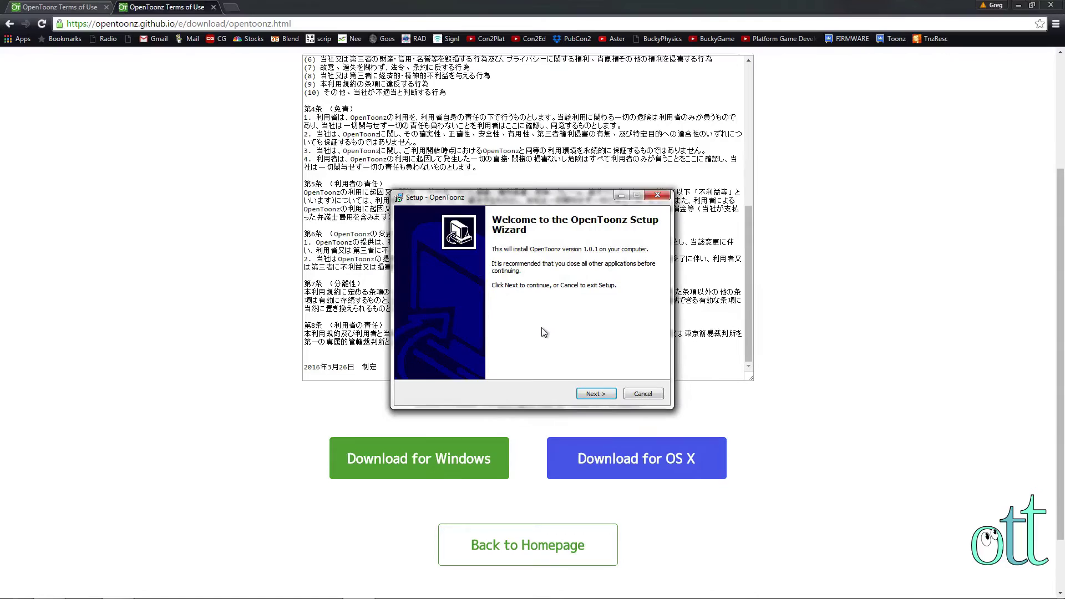
left_click(591, 395)
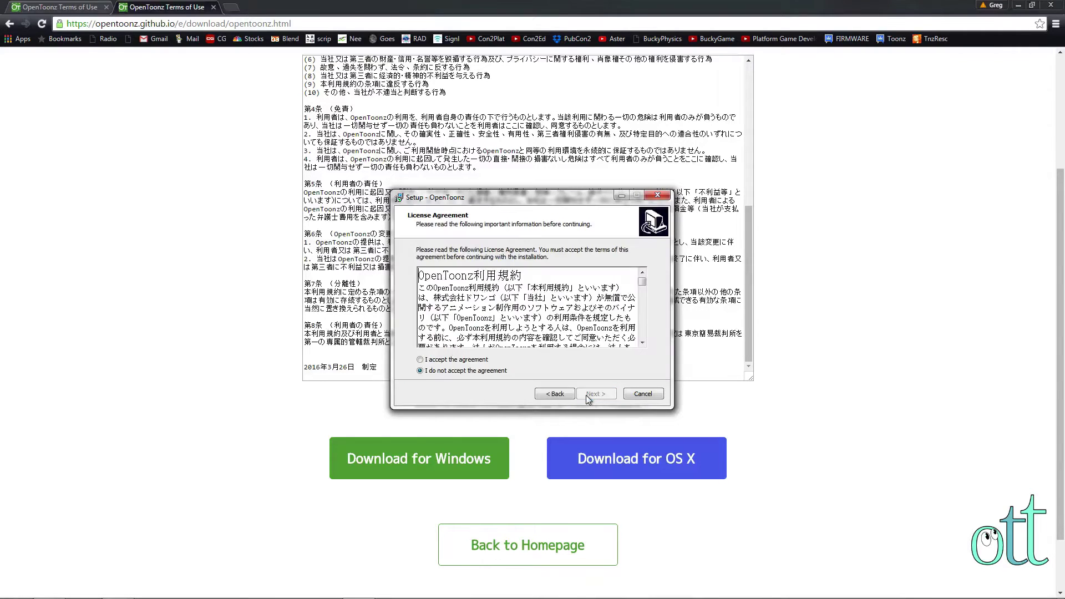
left_click(421, 360)
- Keep the default install, stuff and Start Menu folders, then start the installation
left_click(589, 393)
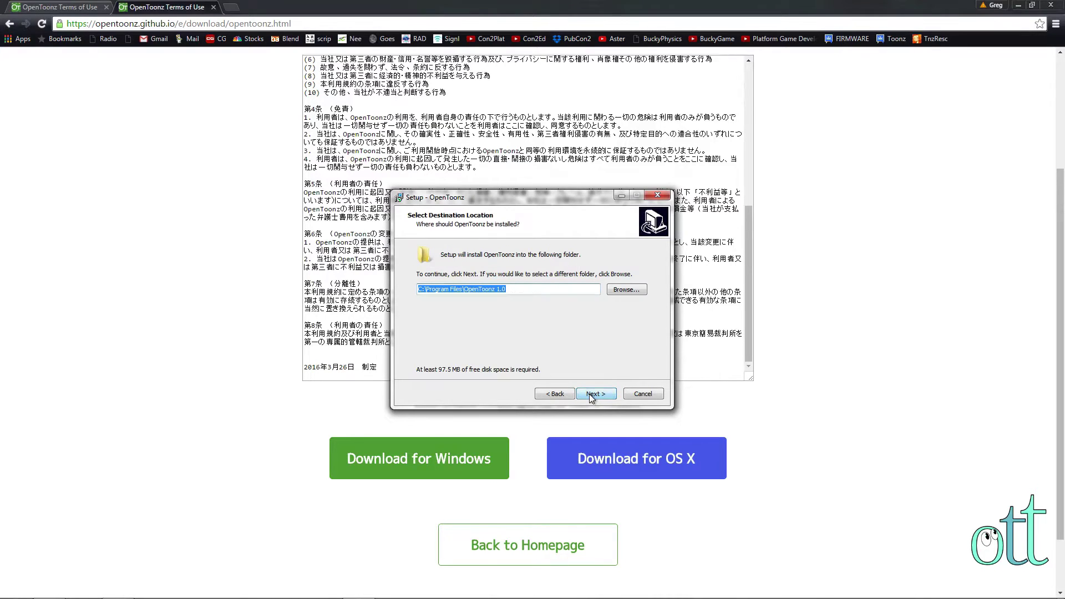
left_click(589, 393)
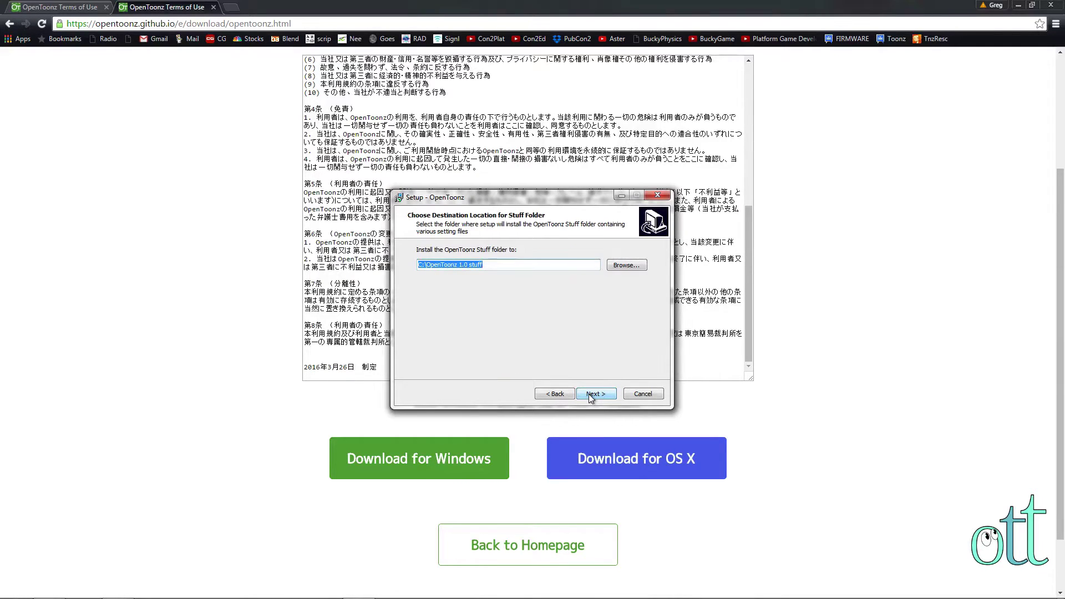
left_click(589, 394)
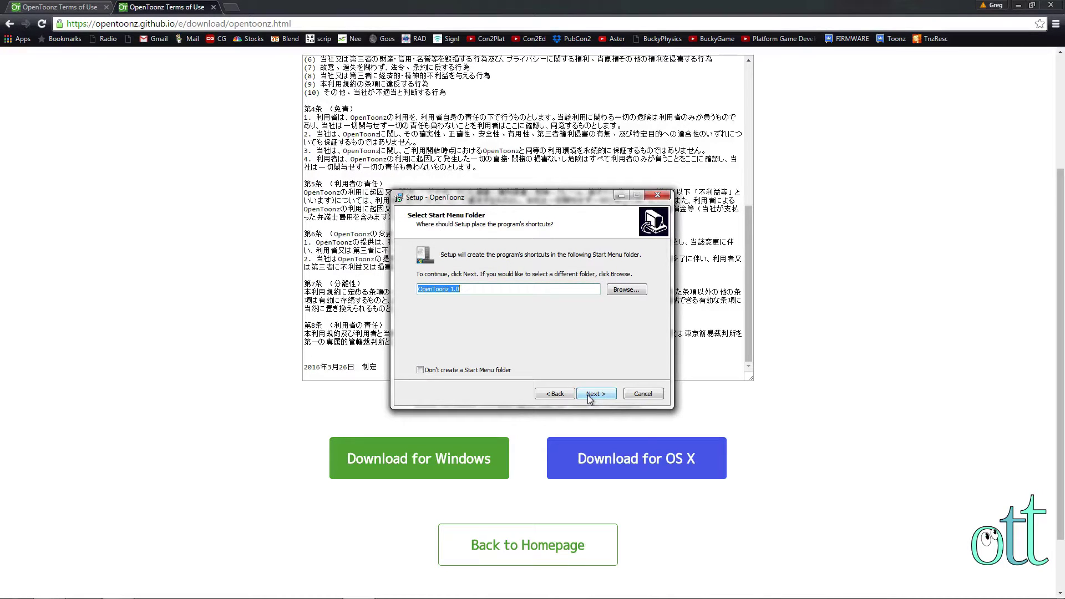
left_click(587, 394)
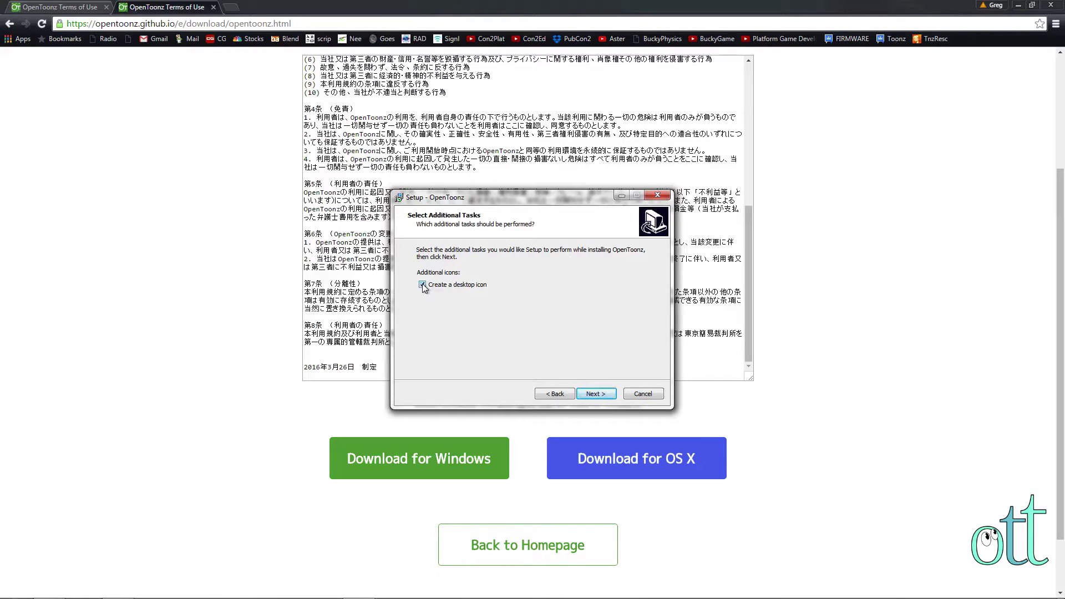
left_click(592, 394)
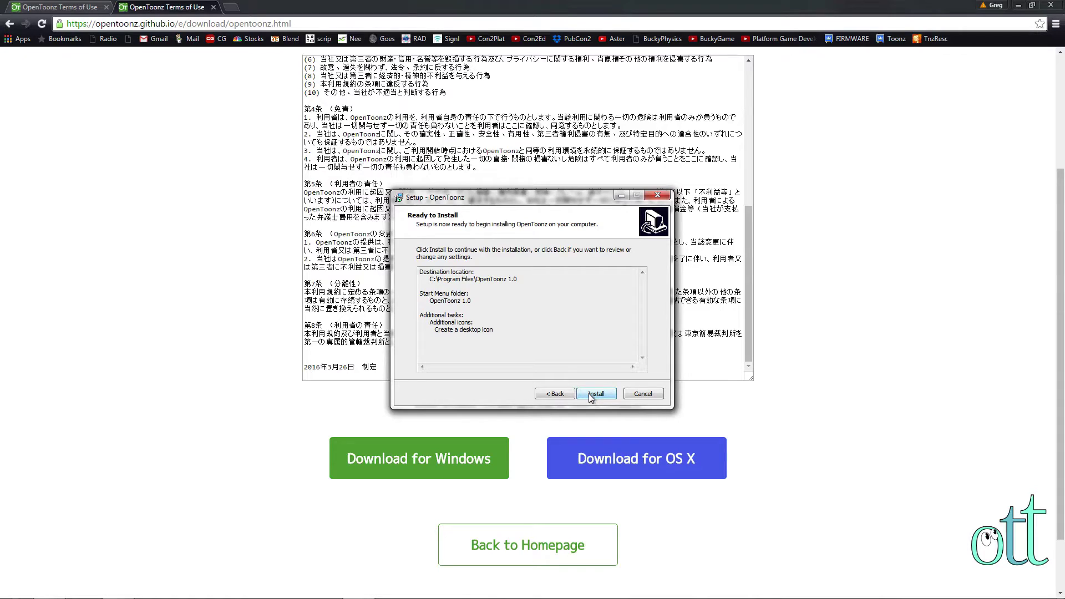
left_click(589, 394)
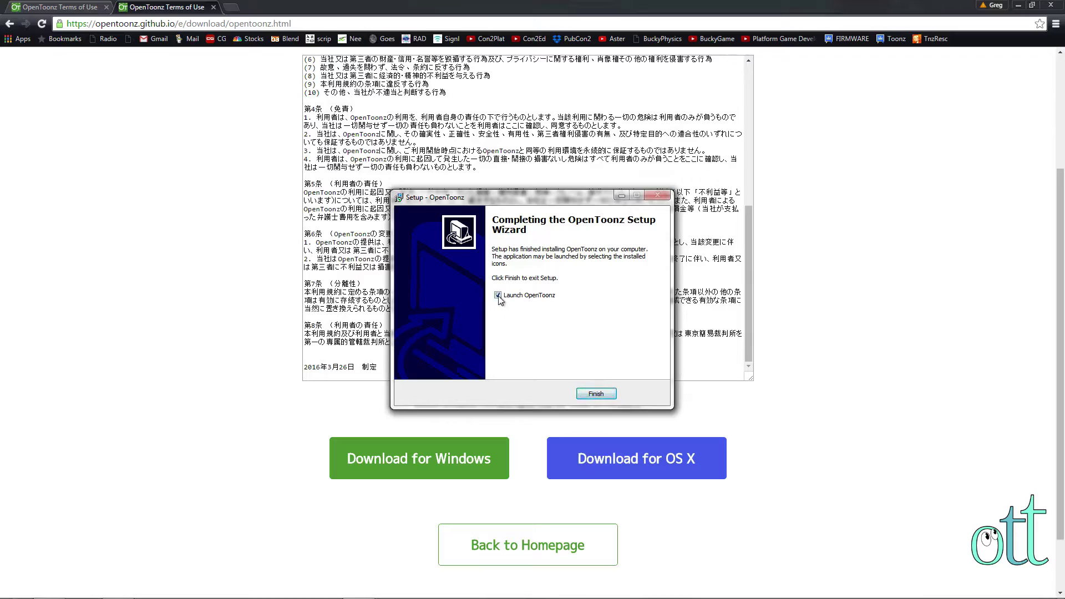
- Finish setup to launch OpenToonz 1.0 and maximize its window full screen
left_click(590, 391)
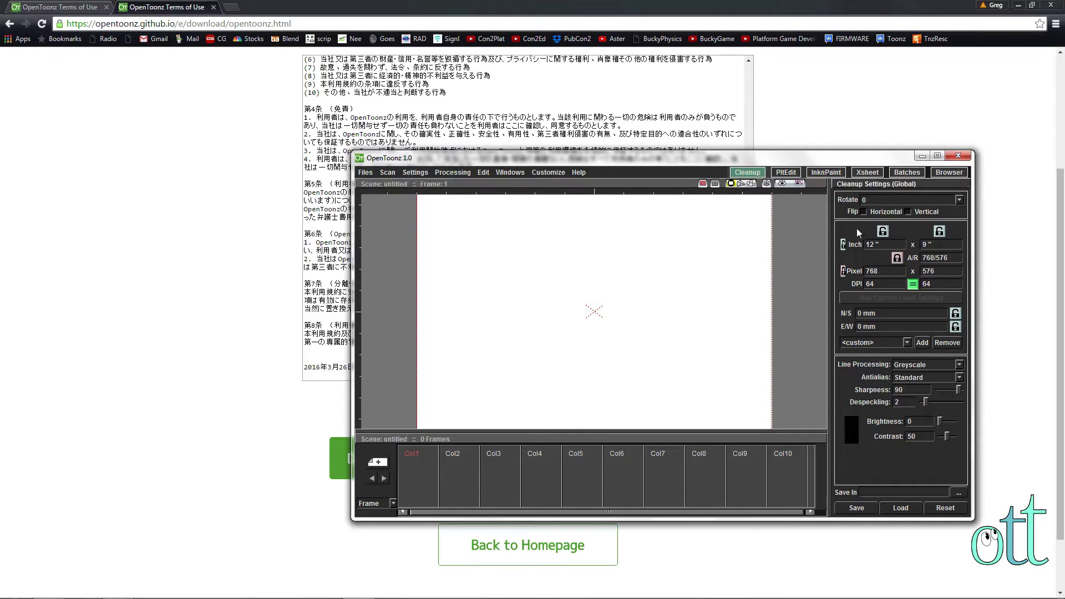
left_click(938, 156)
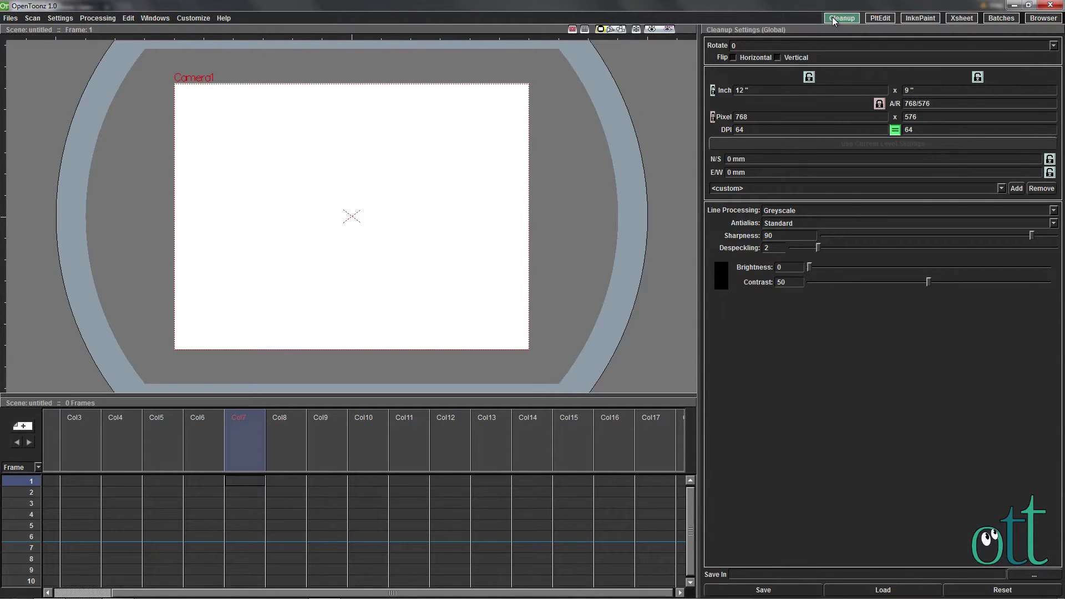
- Visit the PltEdit, InknPaint, Xsheet, Batches and Browser rooms, then return to InknPaint
left_click(877, 15)
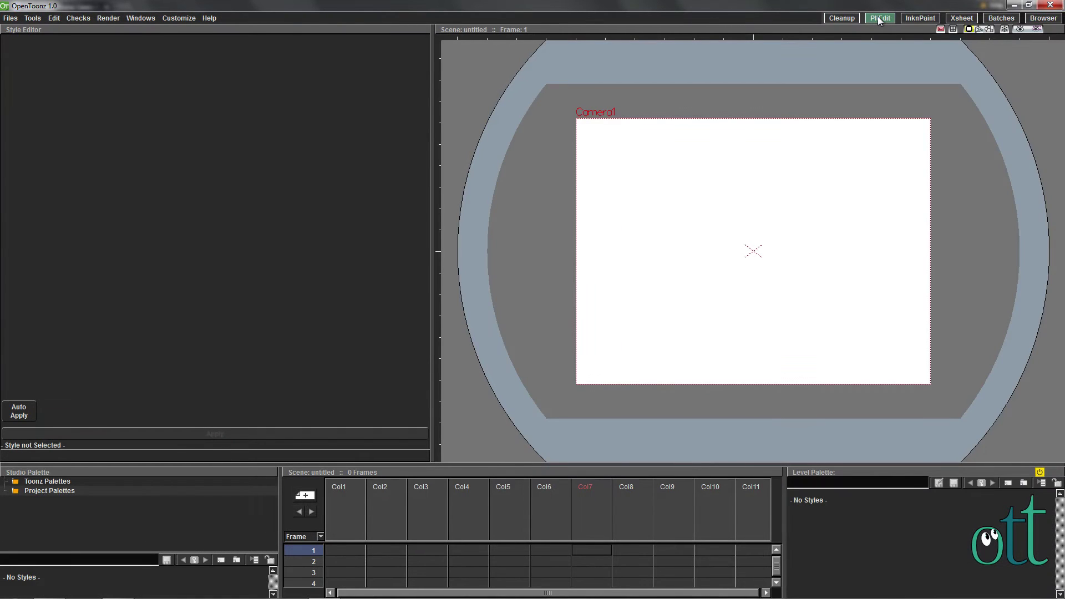
left_click(911, 15)
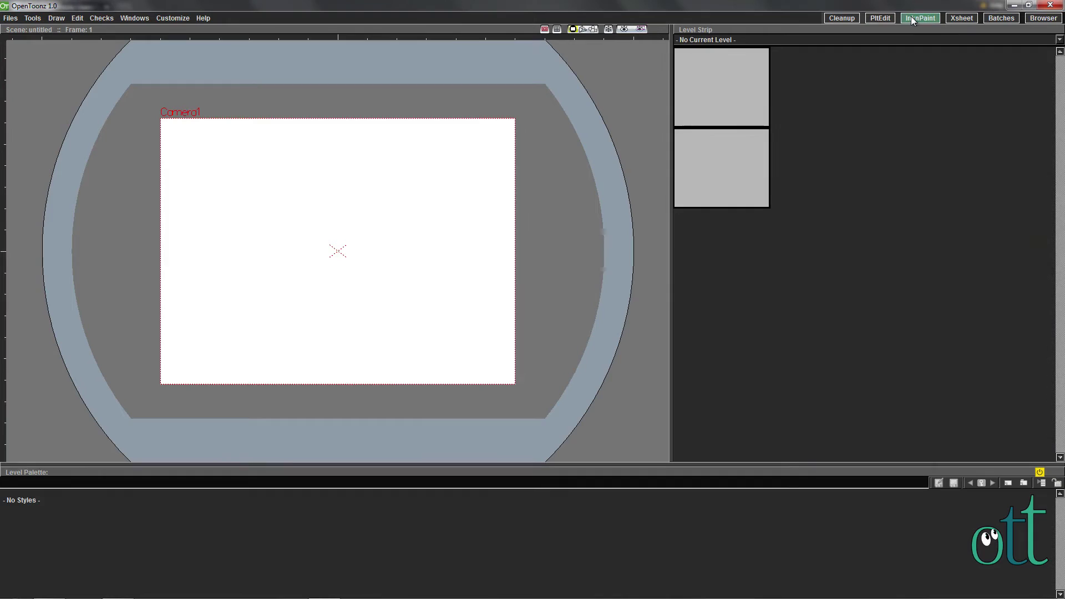
left_click(956, 15)
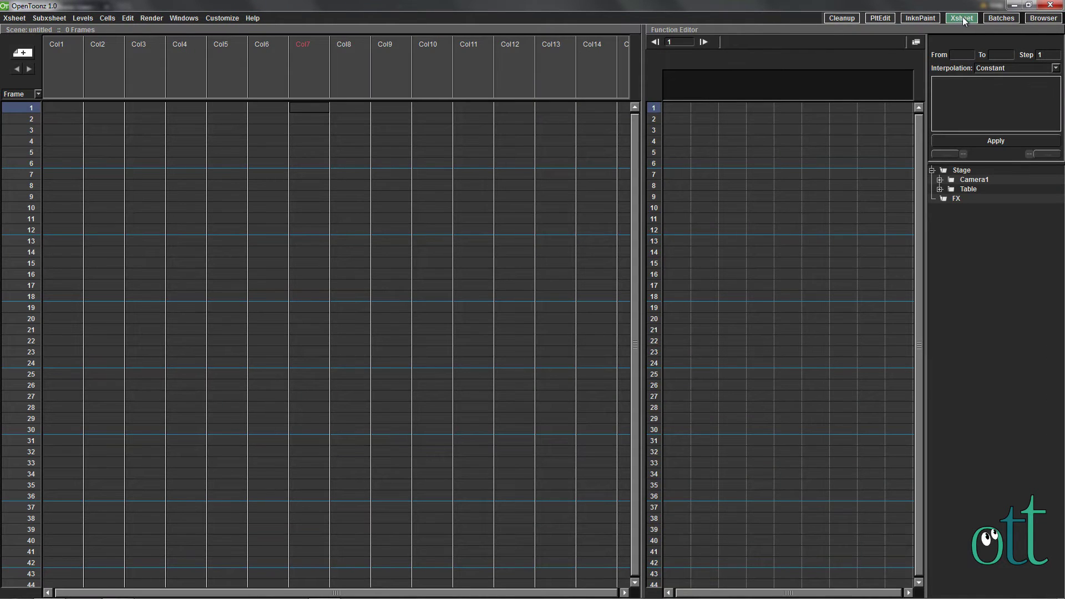
left_click(997, 19)
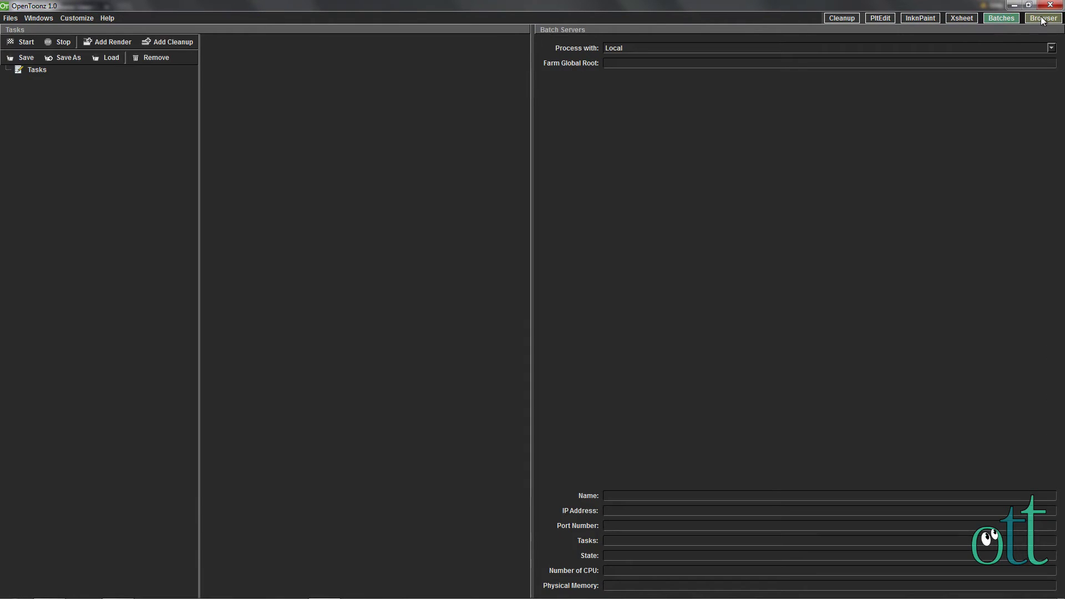
left_click(1043, 21)
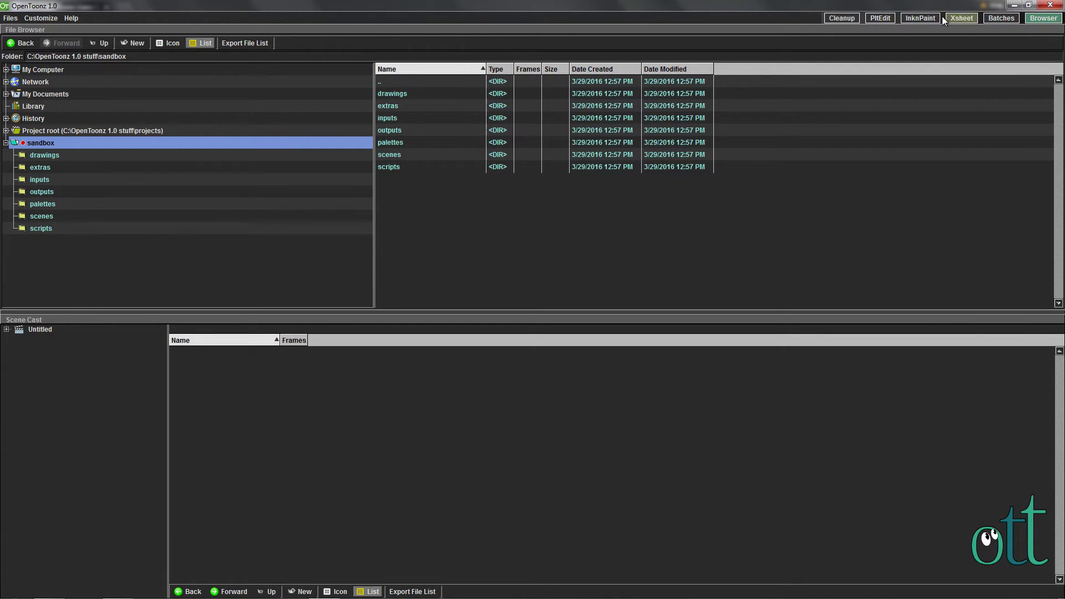
left_click(926, 17)
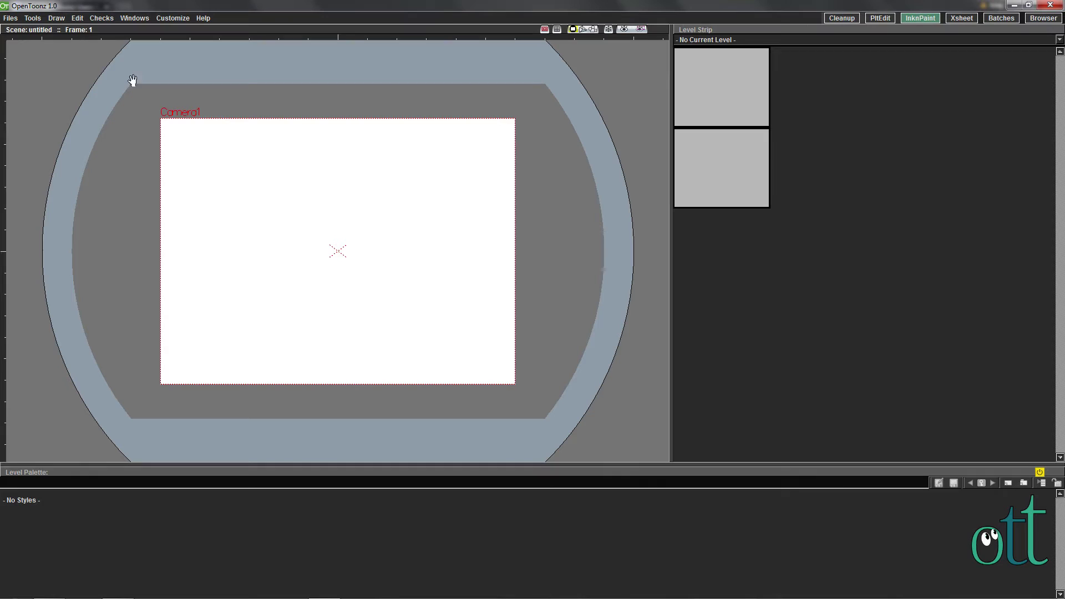
- Quit OpenToonz through Files > Quit and confirm the prompt
left_click(12, 19)
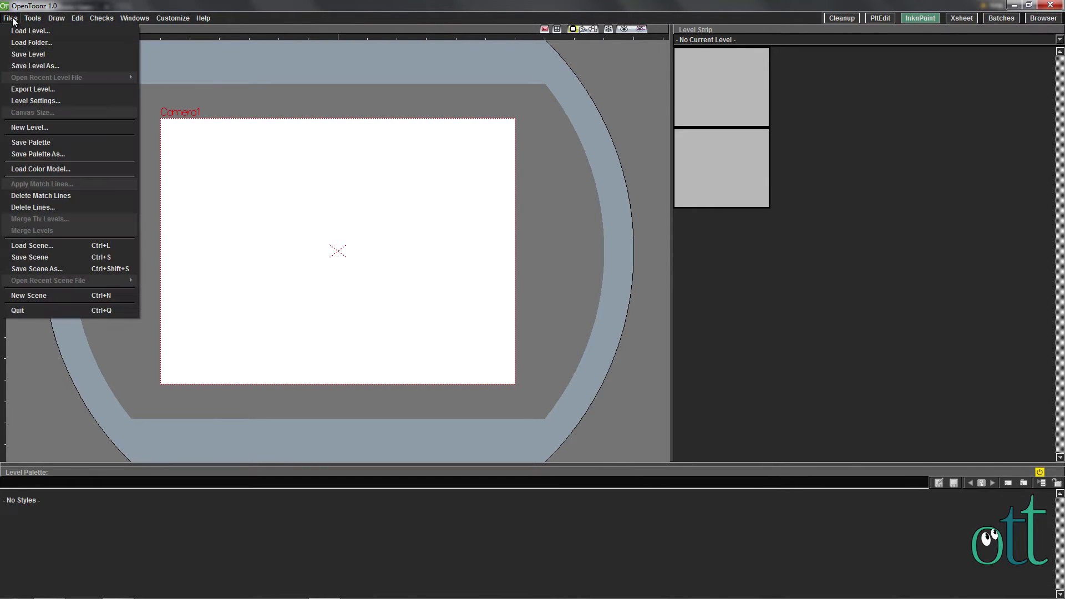
left_click(22, 311)
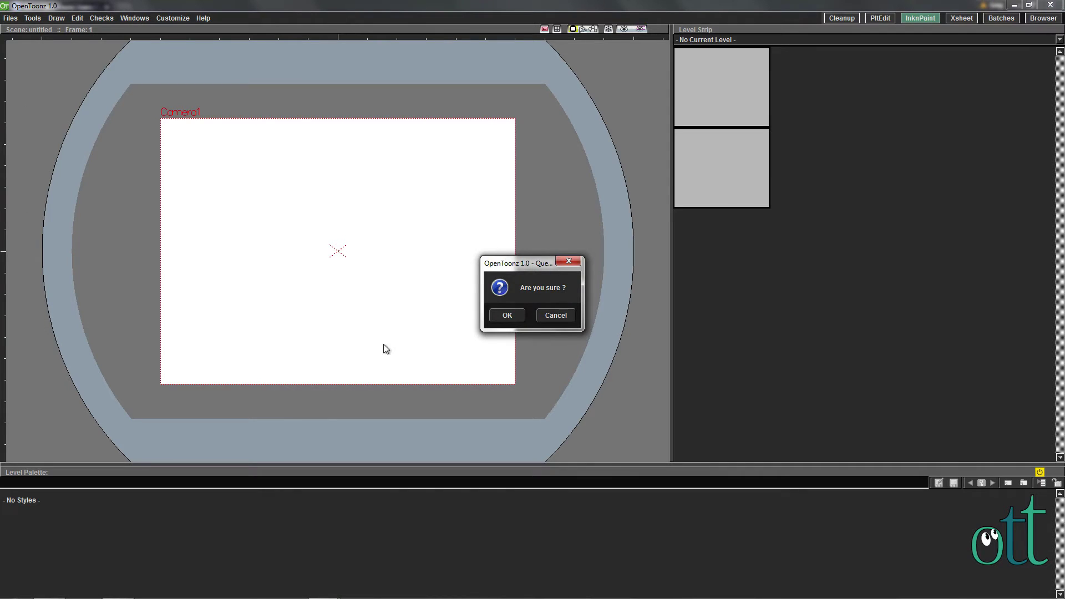
left_click(506, 315)
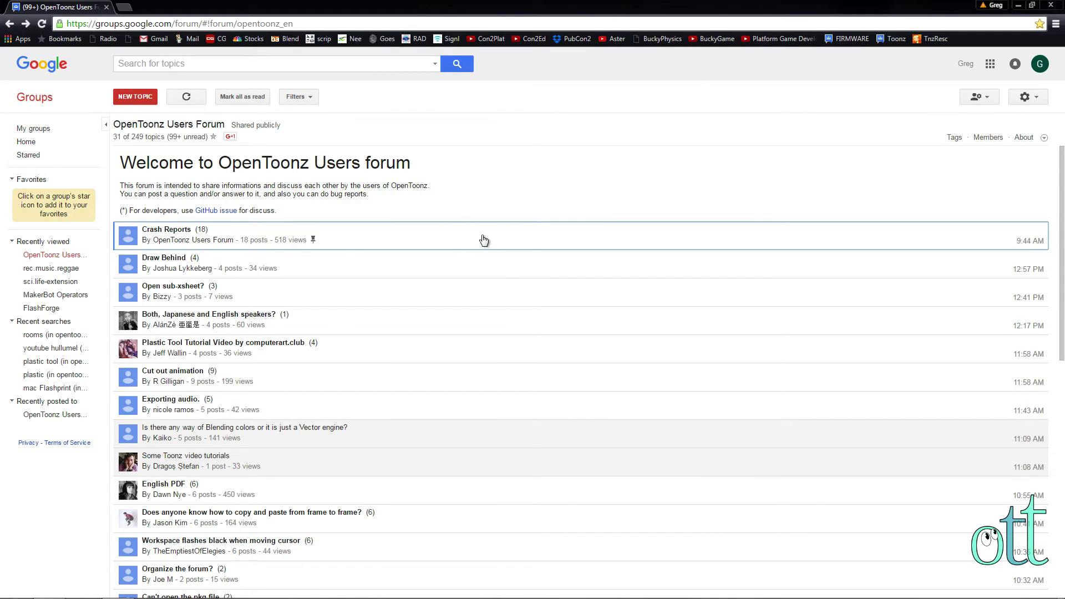
left_click(298, 24)
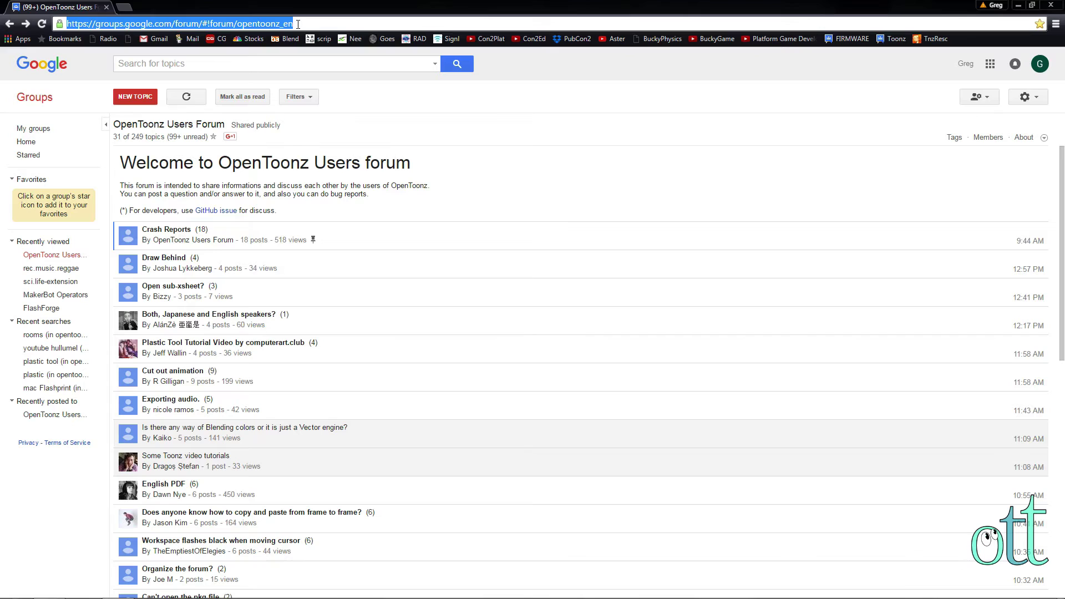
type("https://github.com/opentoonz/opentoonz/issues/80")
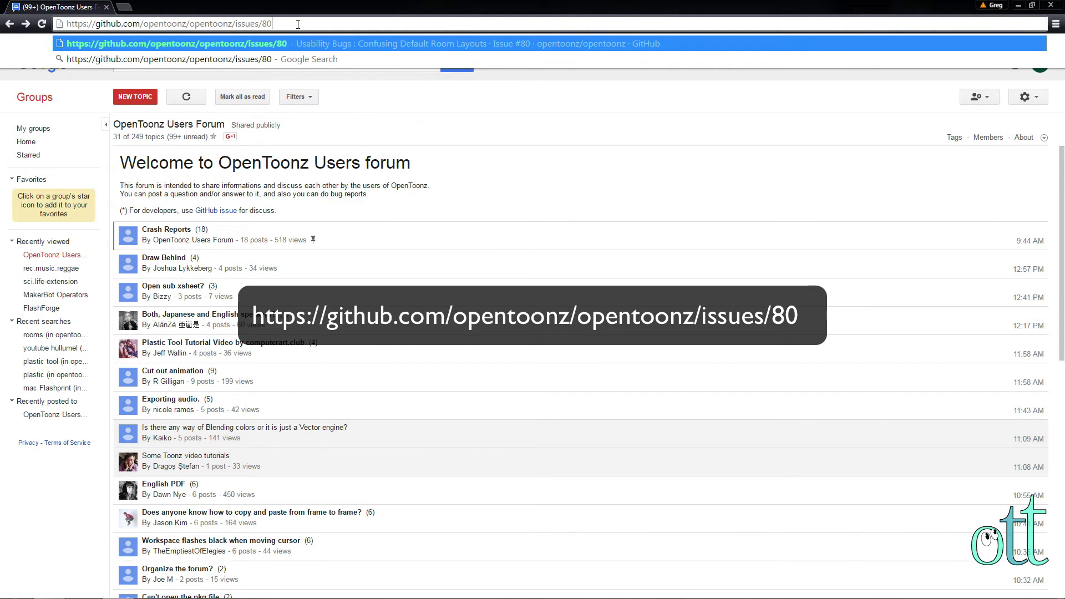
key("Return")
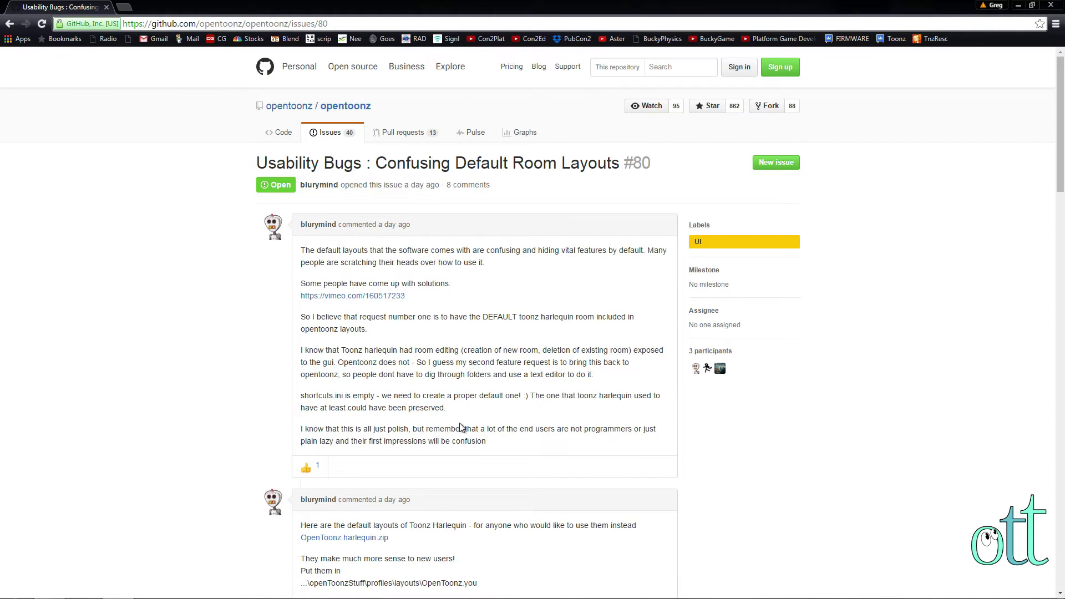
- Scroll through issue #80's comments to the OpenToonz.betterRoomsLayout-ver2.zip layout update
scroll(460, 427, "down", 5)
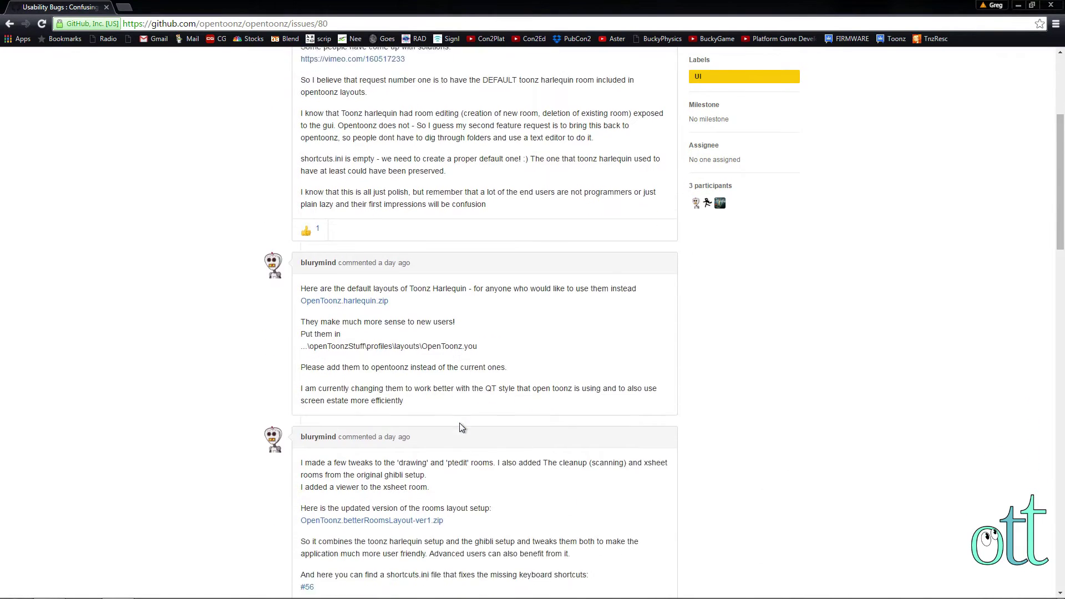
scroll(459, 423, "down", 2)
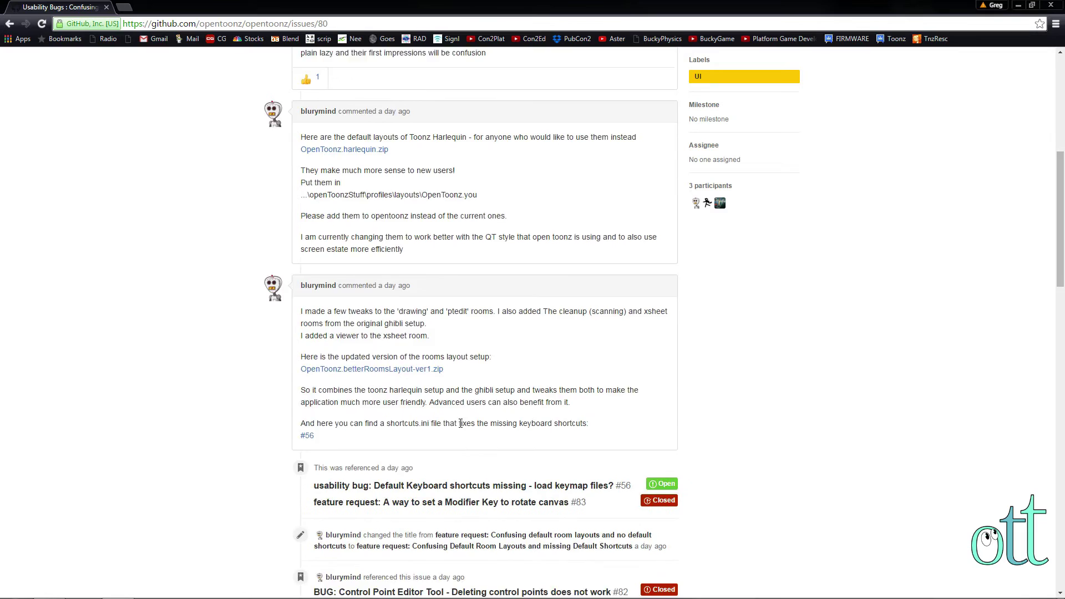
scroll(460, 423, "down", 4)
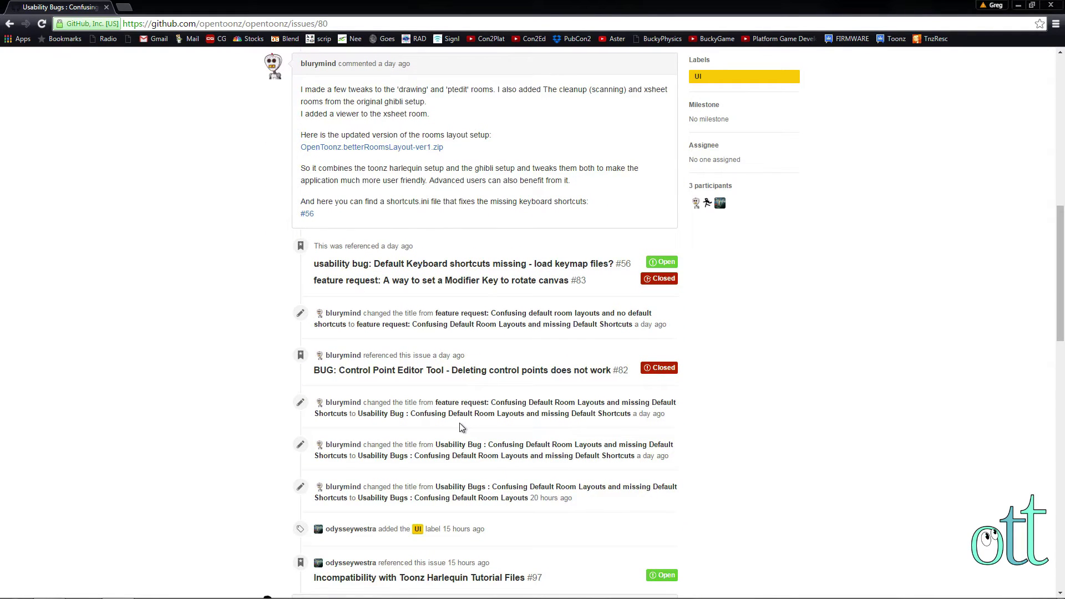
scroll(460, 427, "down", 4)
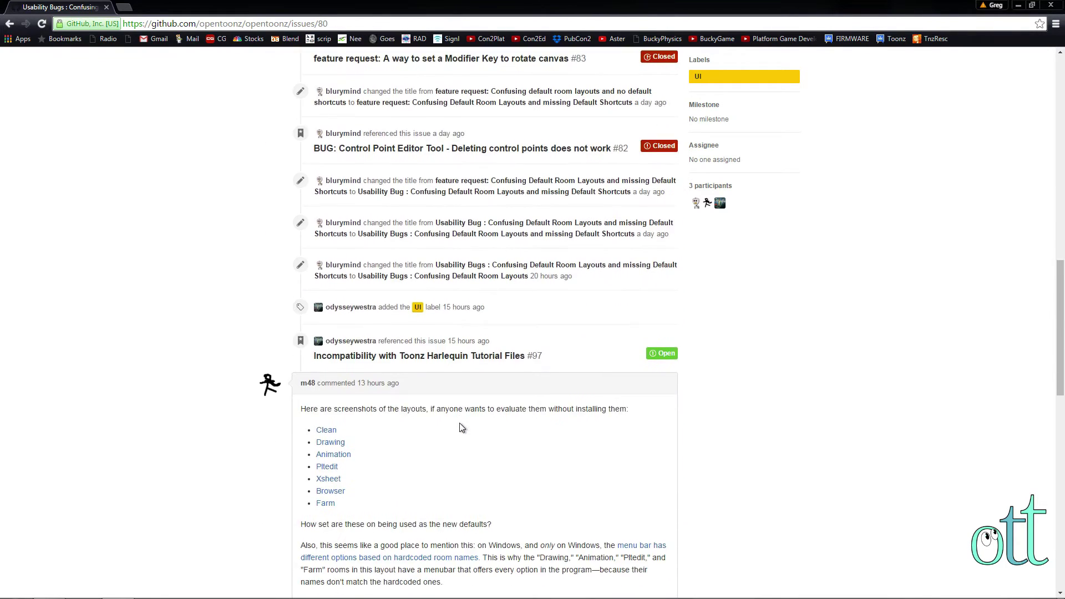
scroll(460, 427, "down", 2)
scroll(460, 427, "down", 7)
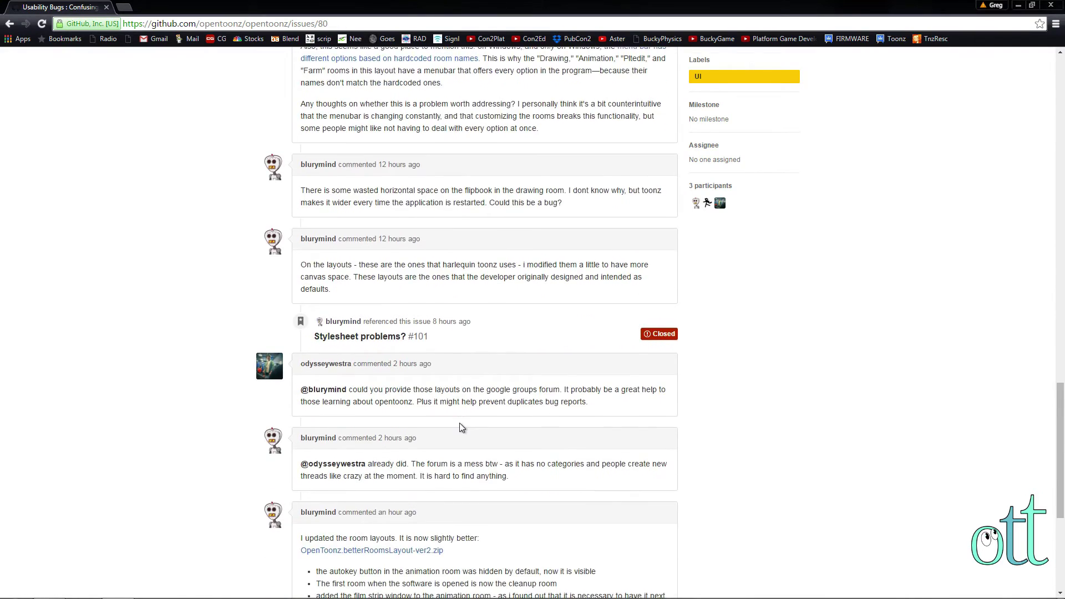
scroll(460, 427, "down", 3)
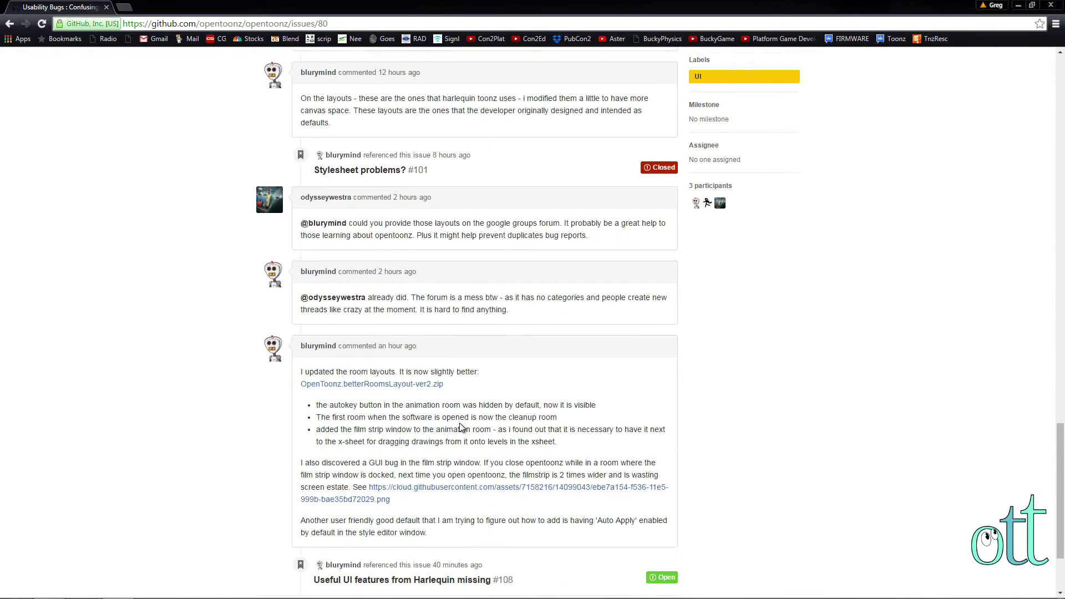
scroll(460, 427, "down", 2)
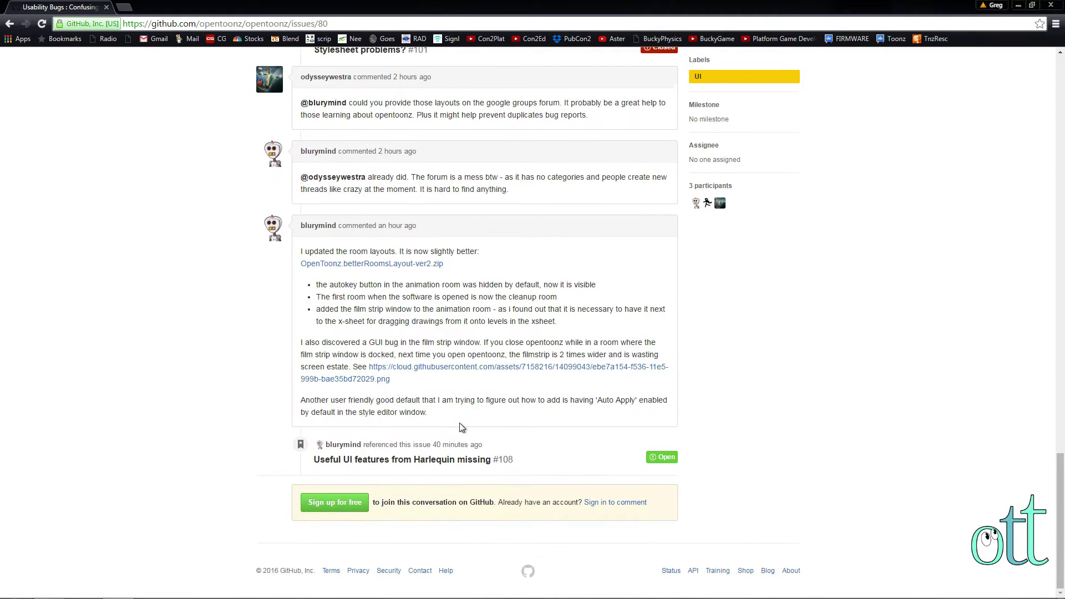
scroll(460, 427, "up", 2)
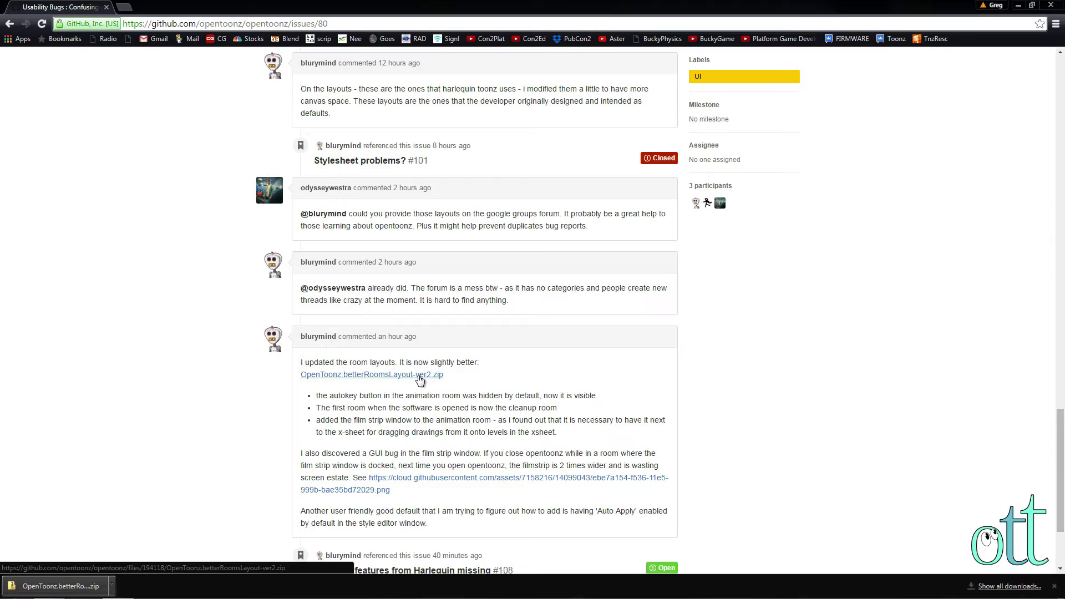
- Show the downloaded zip in Downloads, move it to the Desktop and open the Desktop folder
left_click(111, 587)
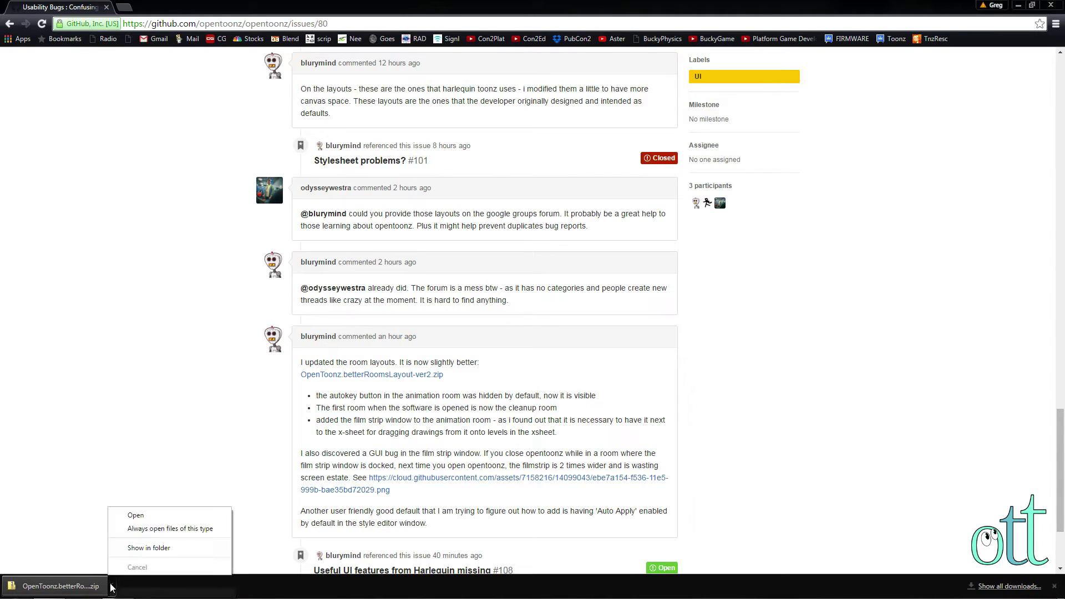
left_click(138, 549)
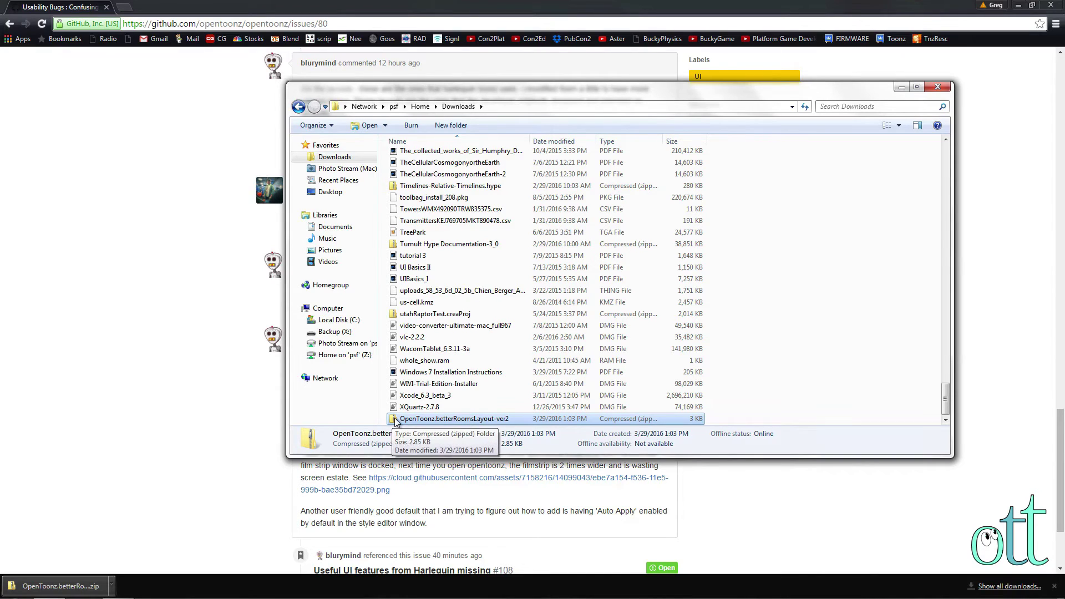
left_click_drag(395, 420, 338, 198)
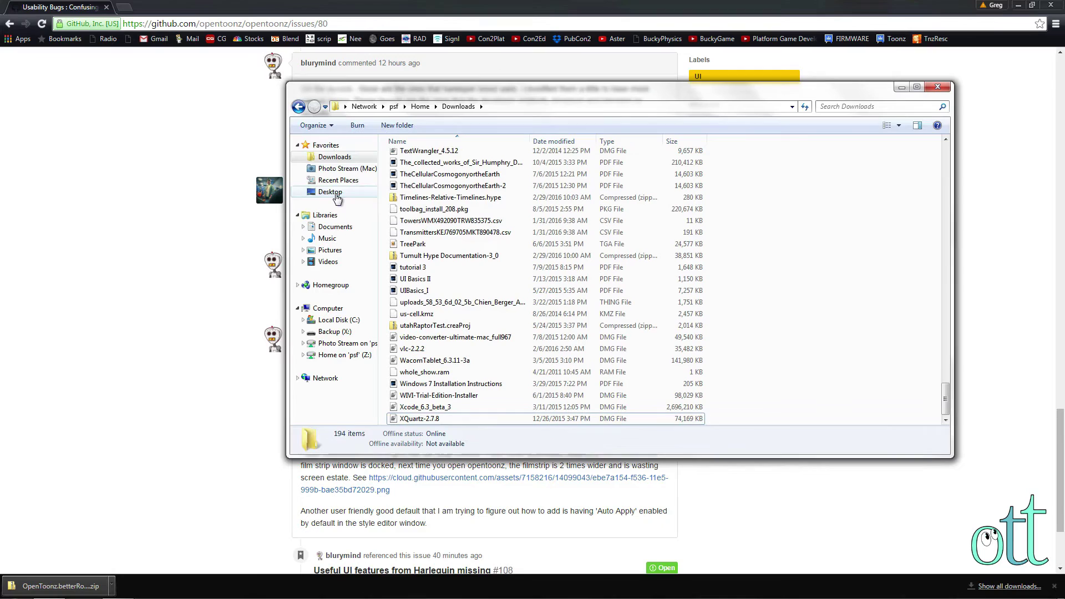
left_click(333, 193)
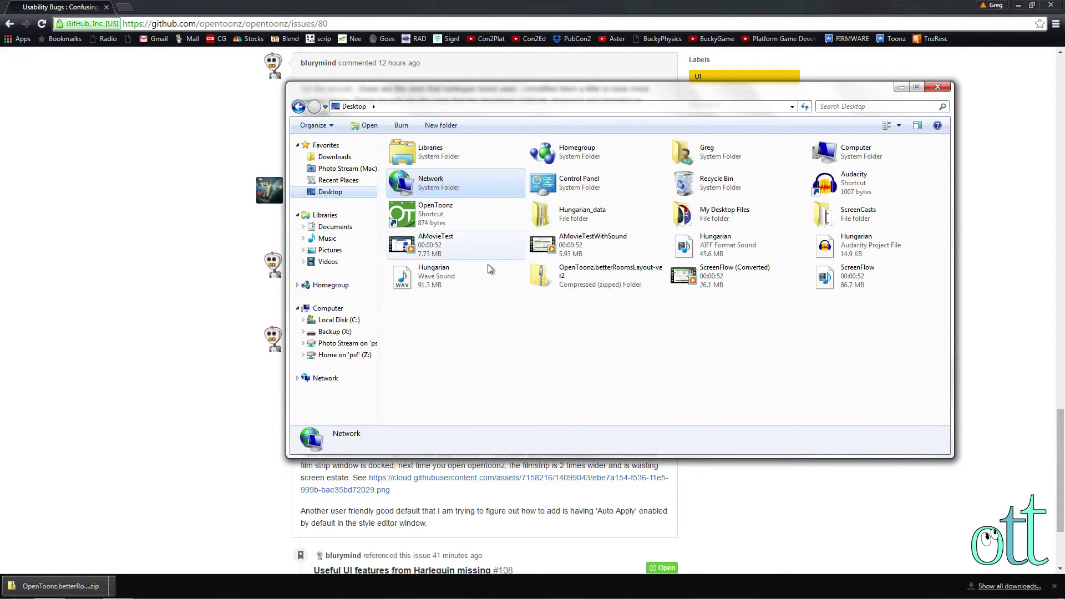
- Open the OpenToonz.betterRoomsLayout-ver2 zip and copy its ten files: currentRoom, layouts, preferences and room1–room7
double_click(538, 281)
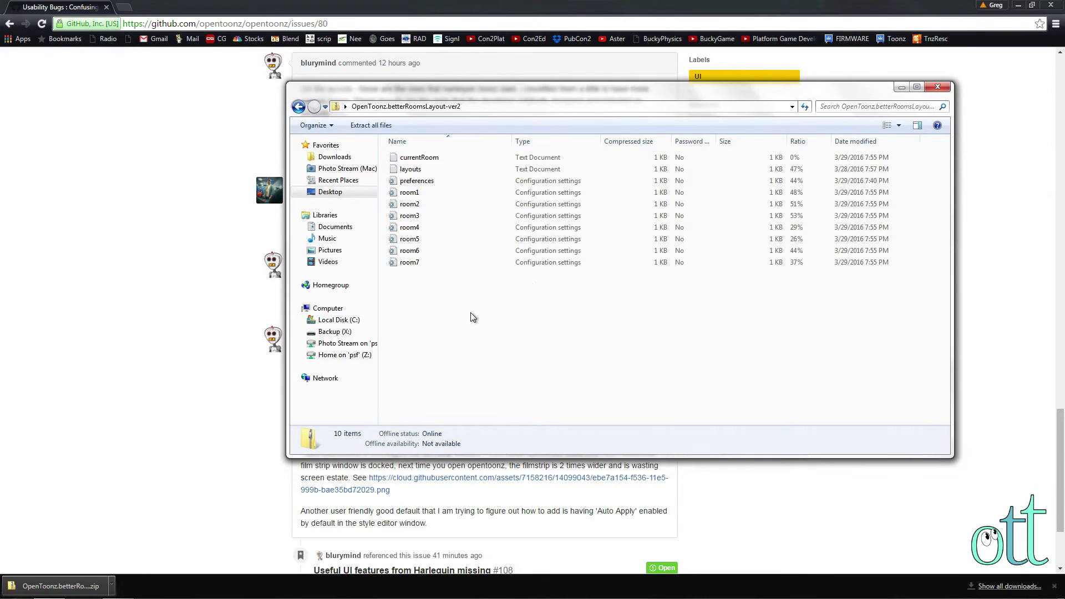
left_click_drag(471, 312, 386, 145)
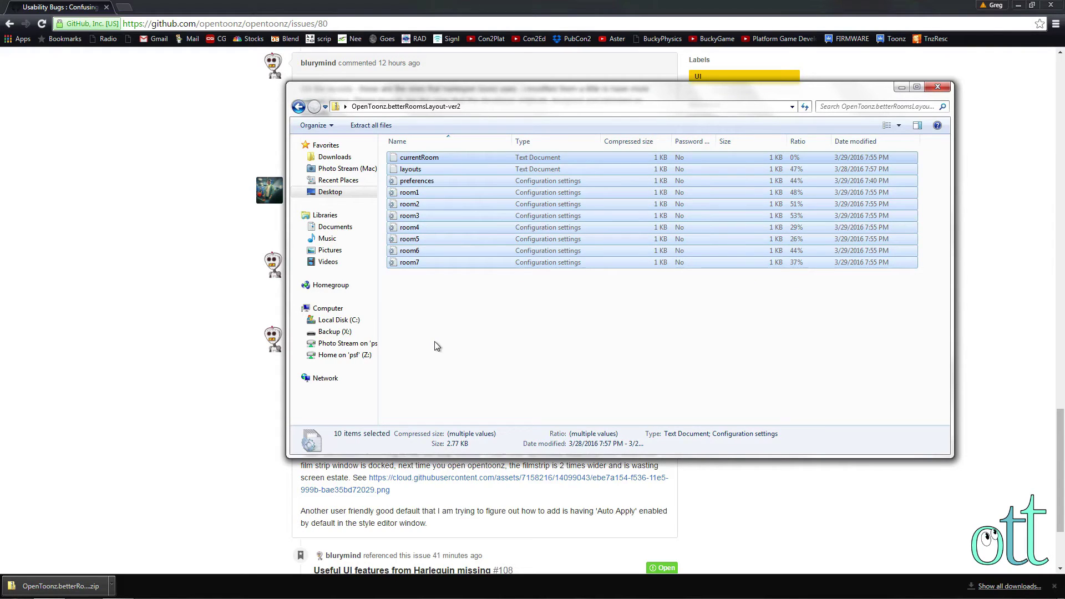
right_click(426, 155)
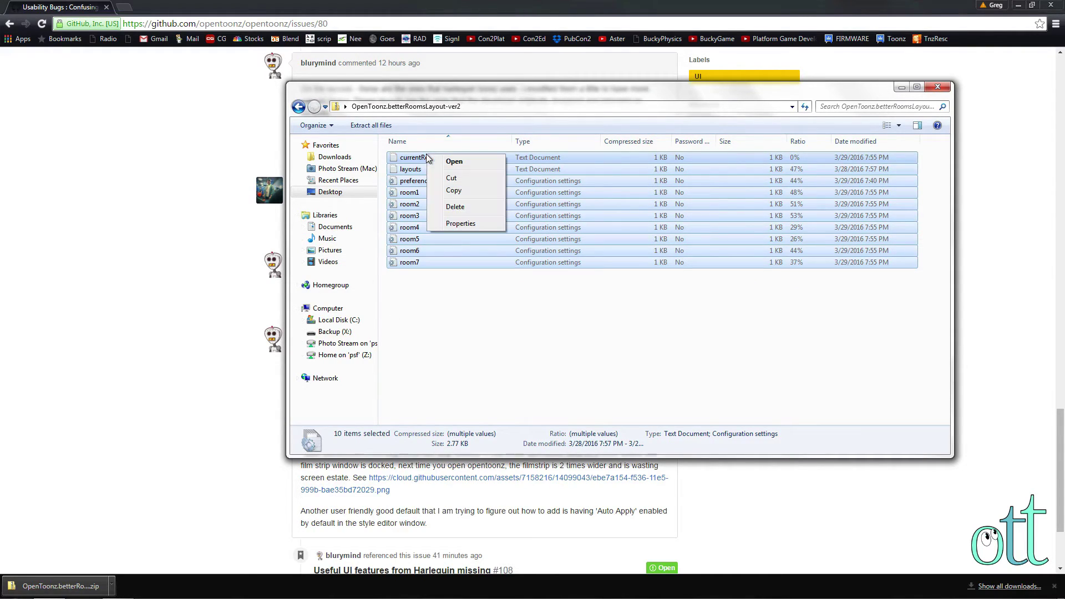
left_click(452, 191)
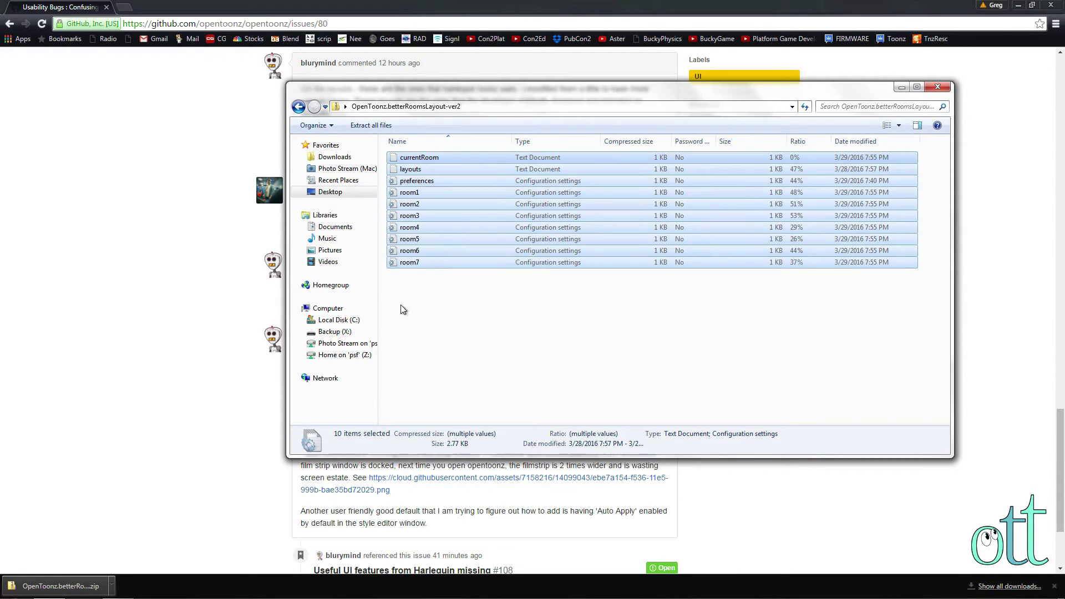
- Navigate to C:\OpenToonz 1.0 stuff\profiles\layouts
left_click(330, 321)
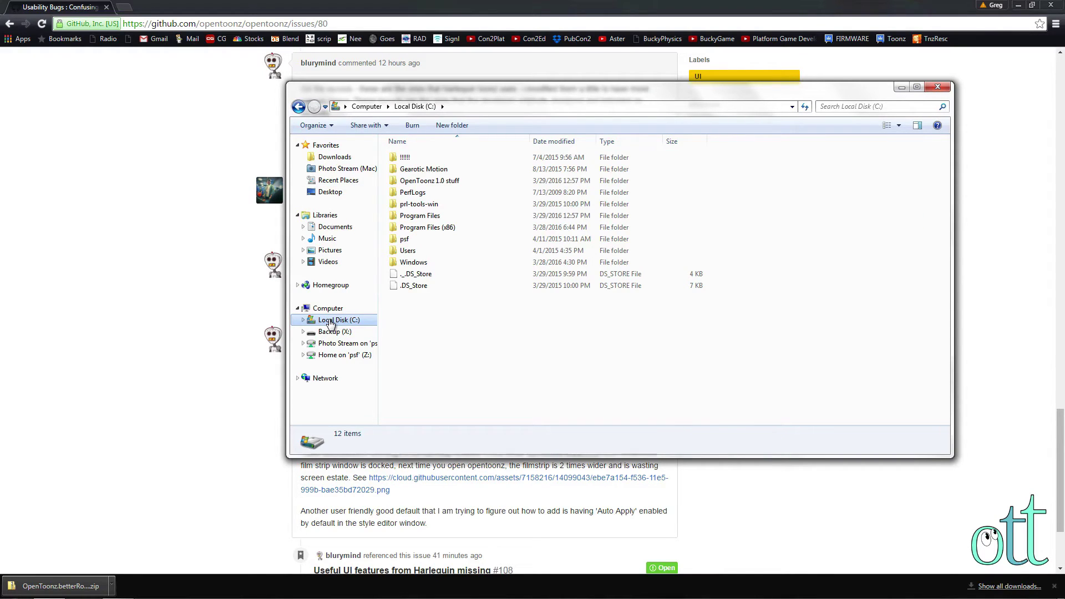
double_click(395, 182)
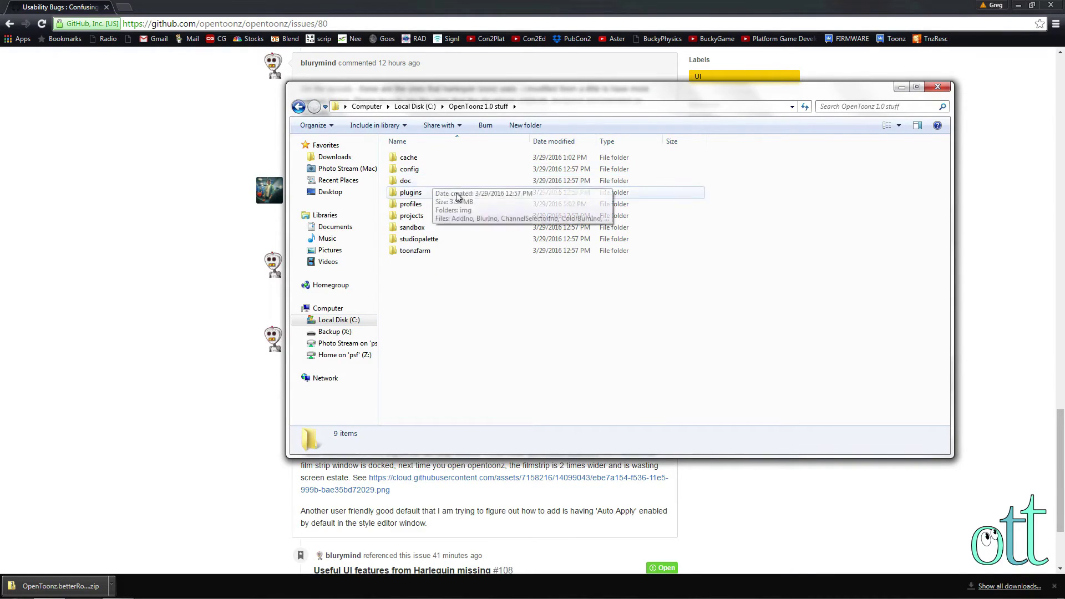
double_click(392, 204)
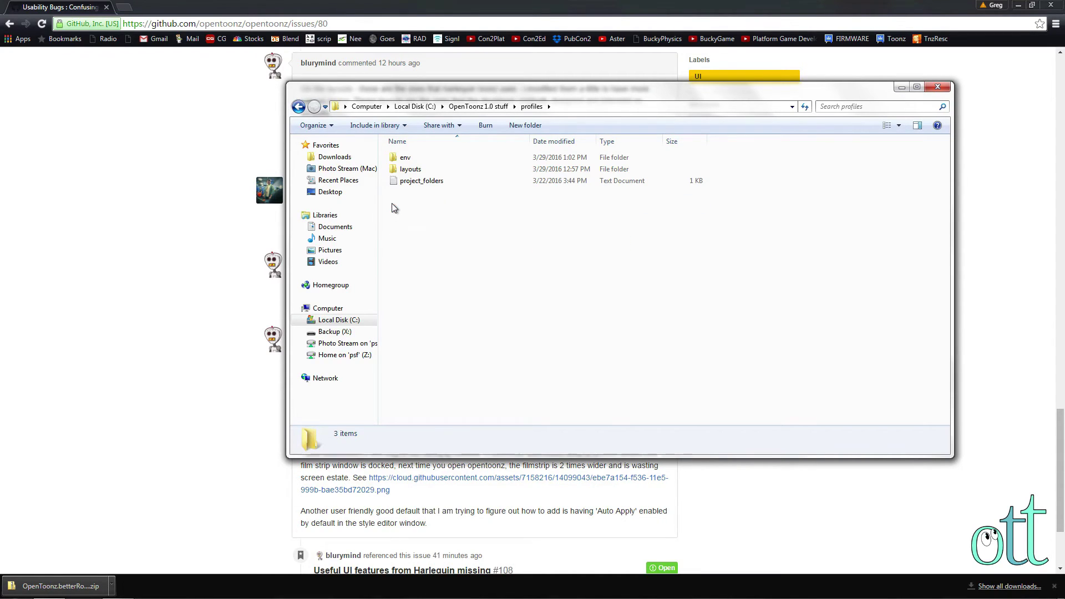
double_click(392, 170)
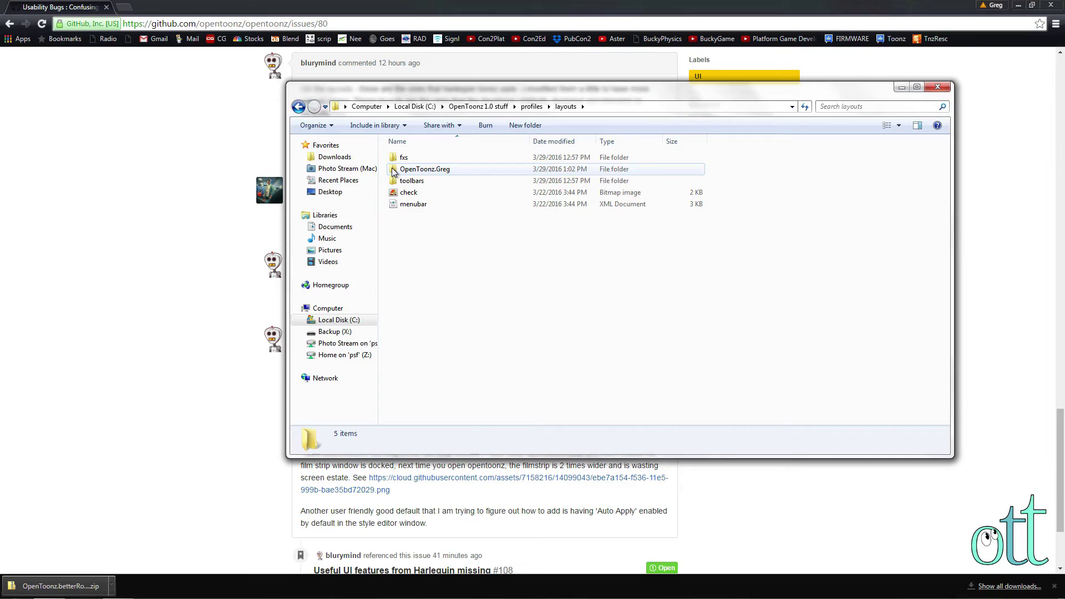
- Paste the ten files into the user-named layout folder, replacing every conflicting file
right_click(392, 170)
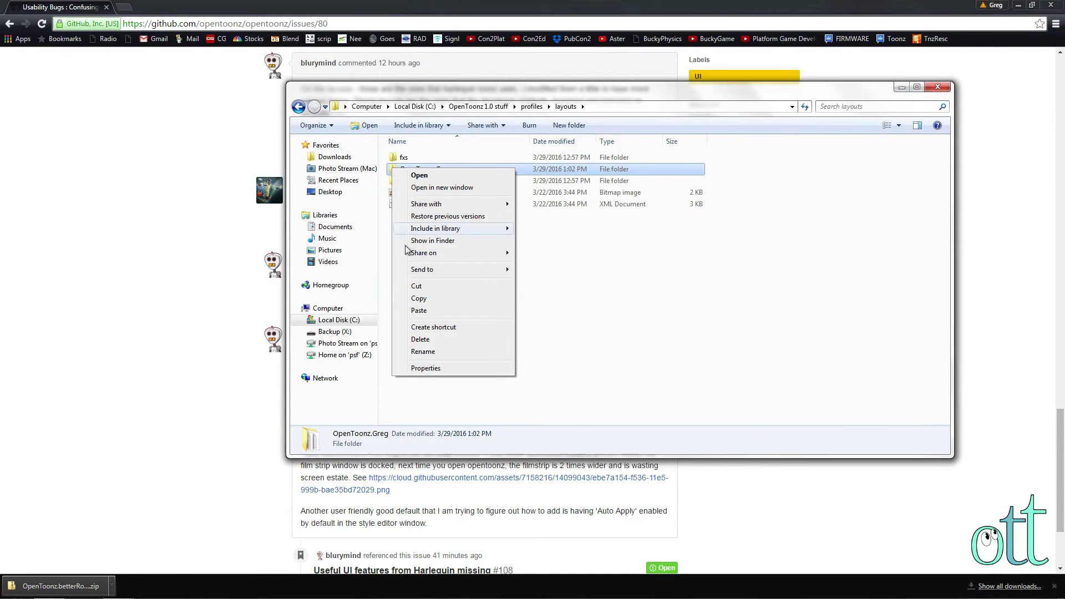
left_click(418, 312)
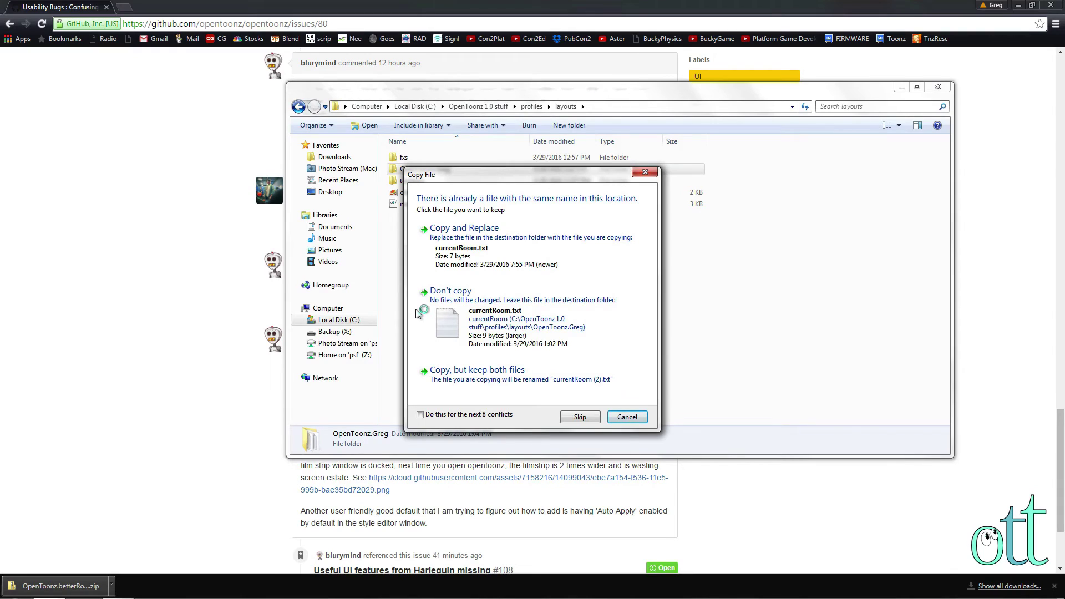
left_click(421, 416)
left_click(463, 231)
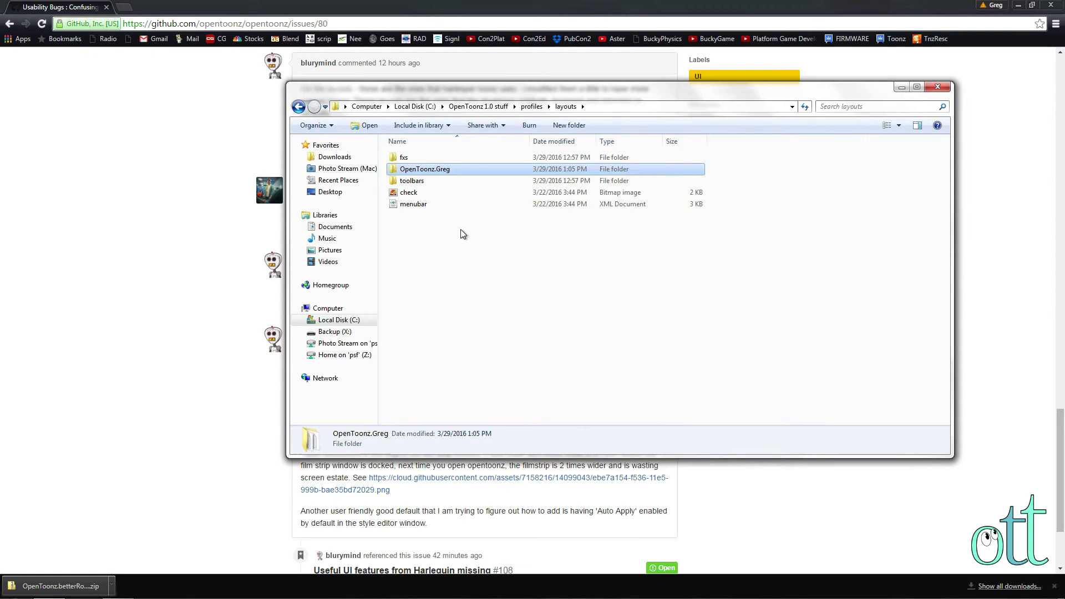
- Relaunch OpenToonz from its Desktop shortcut so it opens full screen in the Cleanup room
left_click(335, 193)
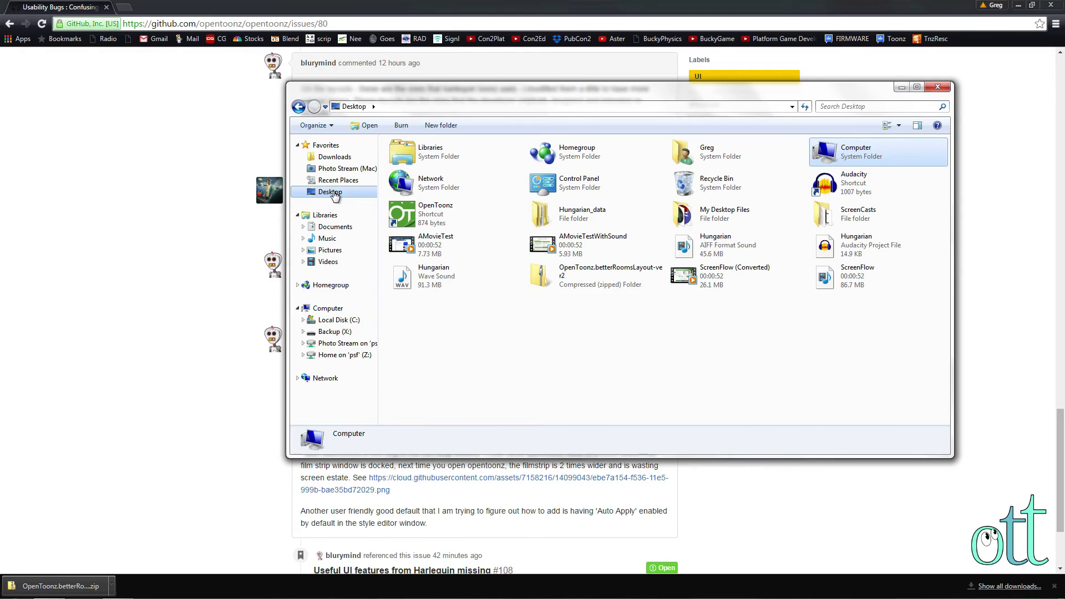
left_click(401, 216)
double_click(401, 215)
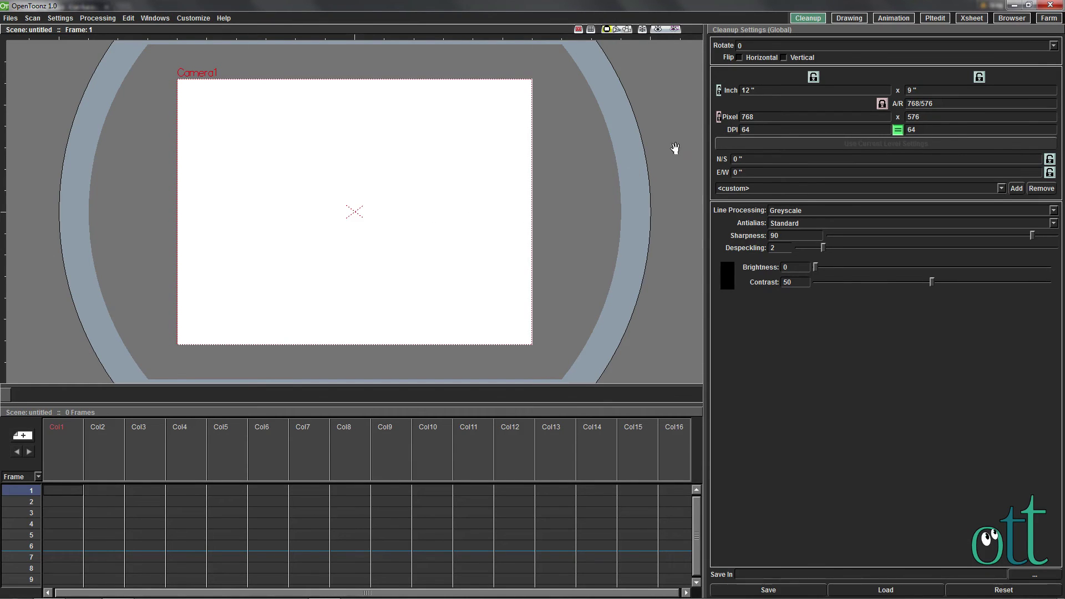
- View the Drawing, Animation, Pltedit, Xsheet and Browser rooms in turn, ending in Drawing
left_click(846, 19)
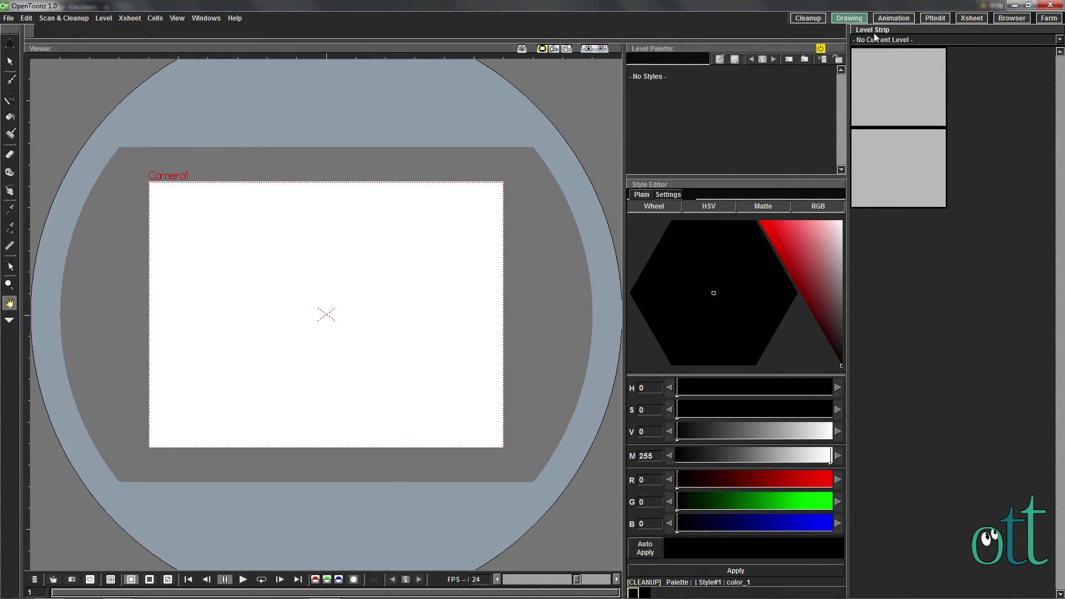
left_click(890, 18)
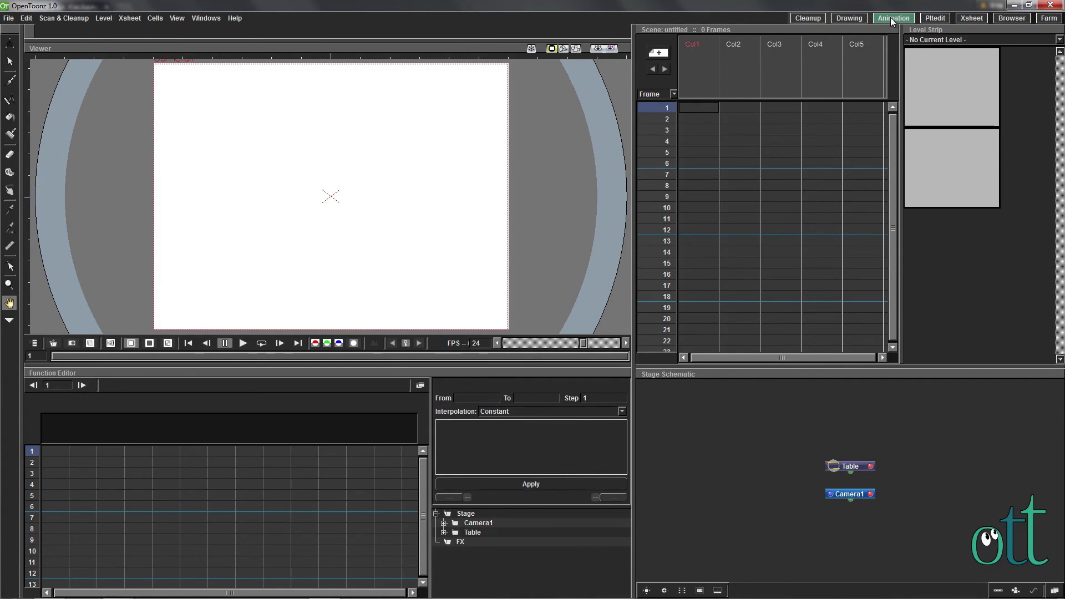
left_click(930, 17)
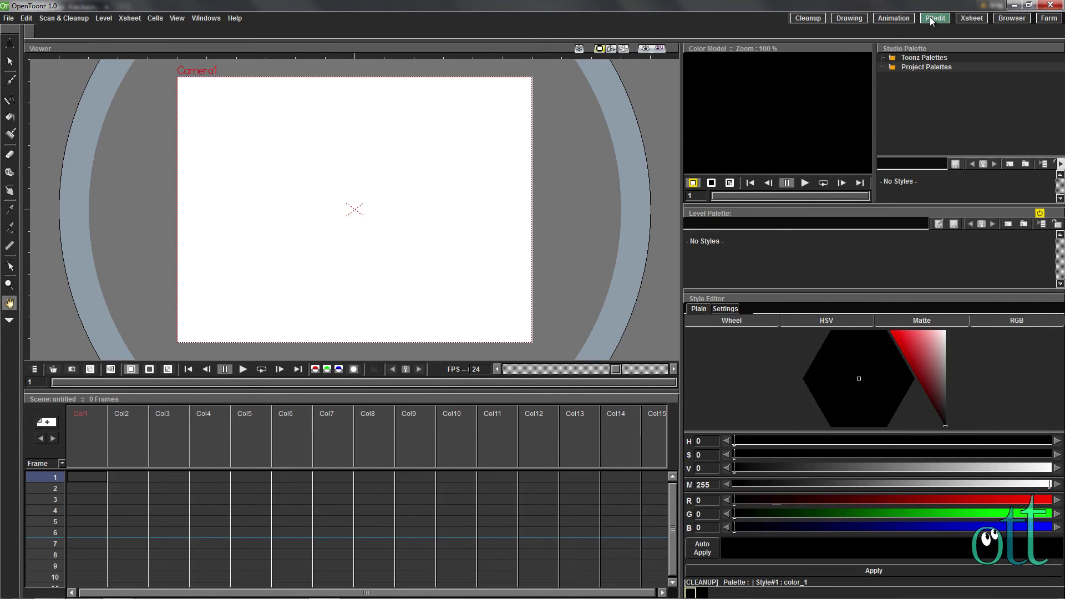
left_click(970, 18)
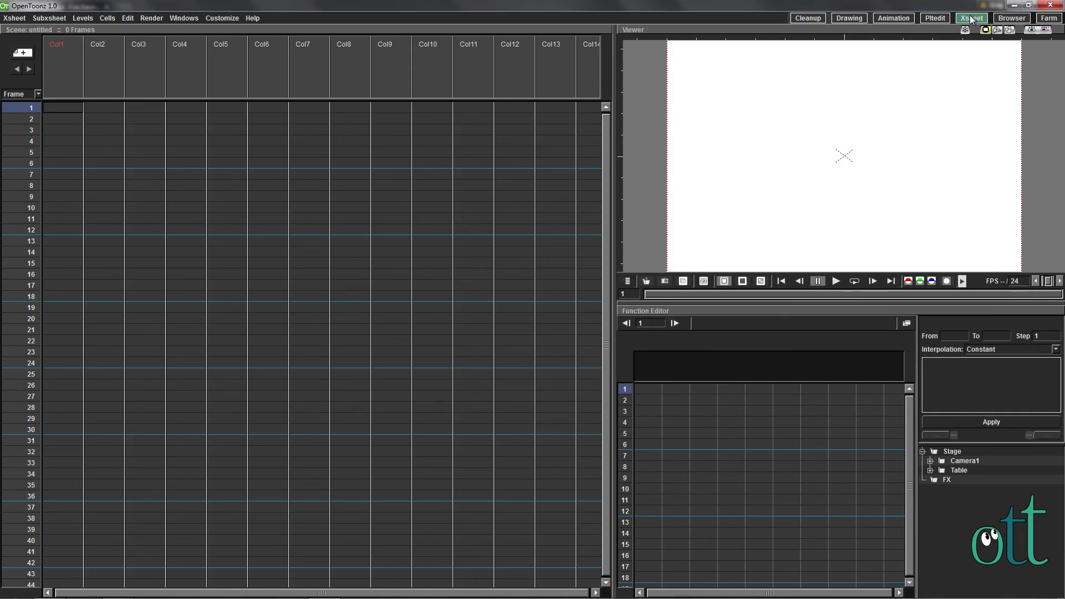
left_click(1010, 19)
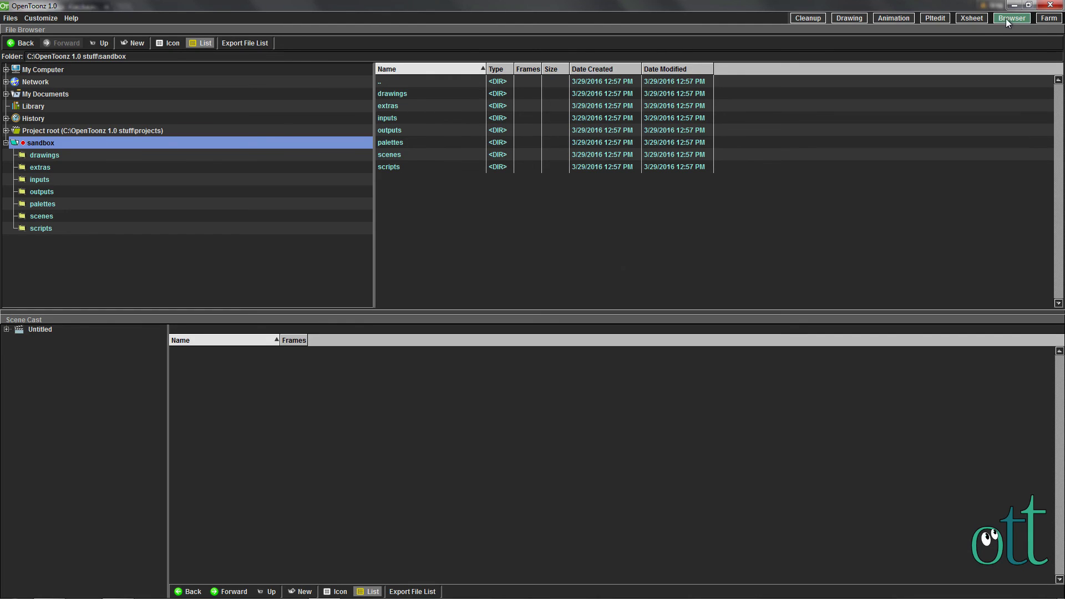
left_click(847, 17)
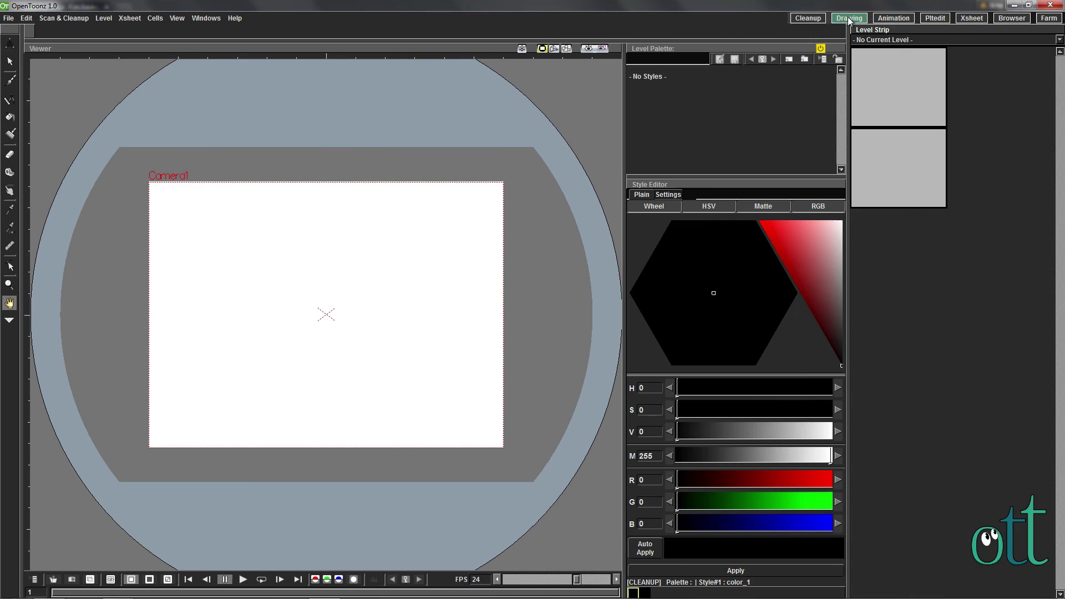